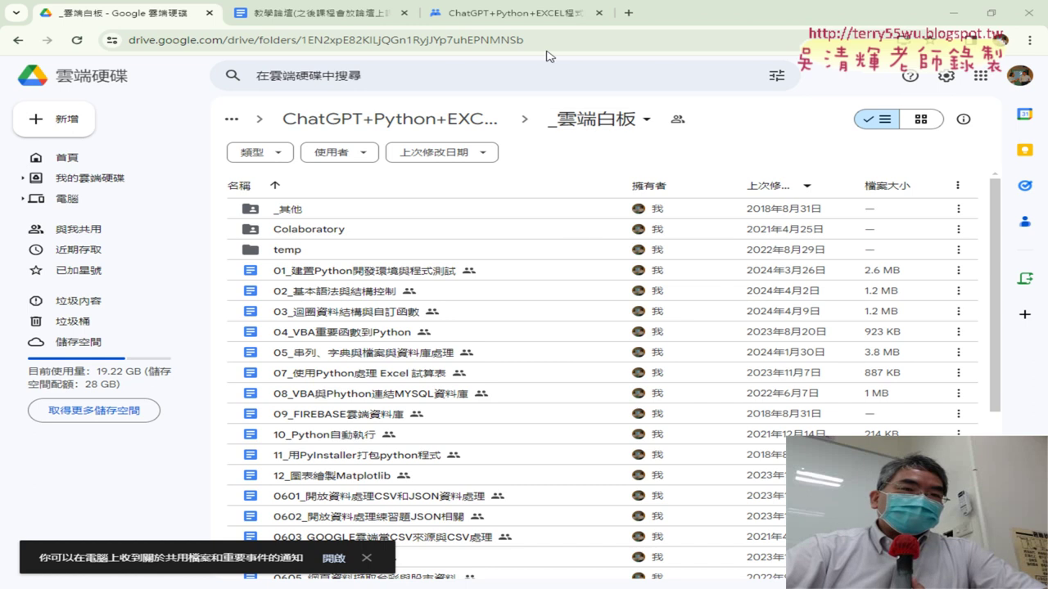
# Step: Switch to the third-class forum post and highlight the For迴圈與九九乘法表 topic on line 01
pyautogui.click(515, 16)
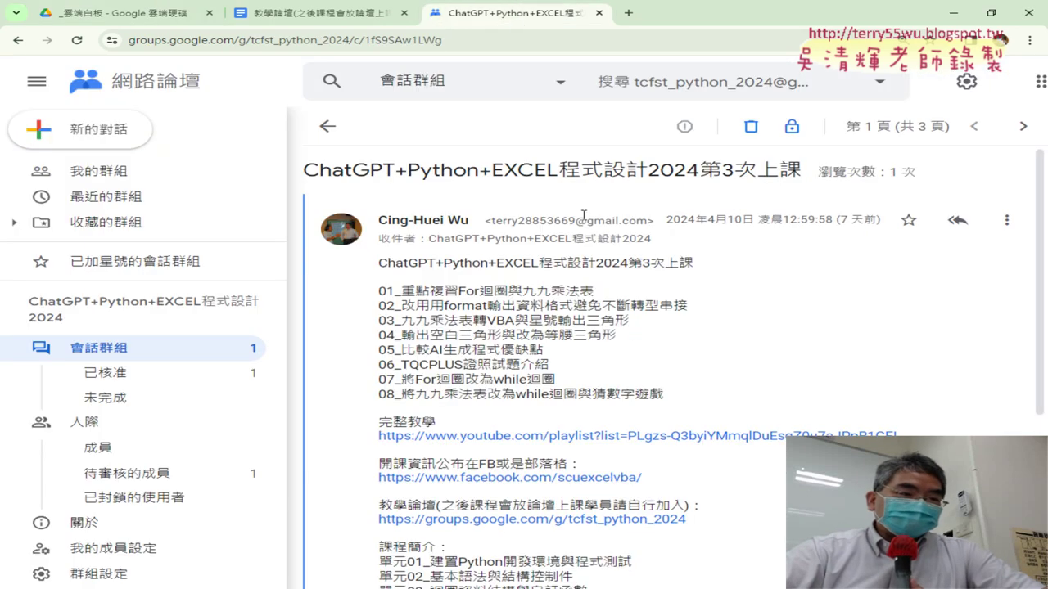
pyautogui.scroll(-2, 652, 300)
pyautogui.scroll(1, 652, 301)
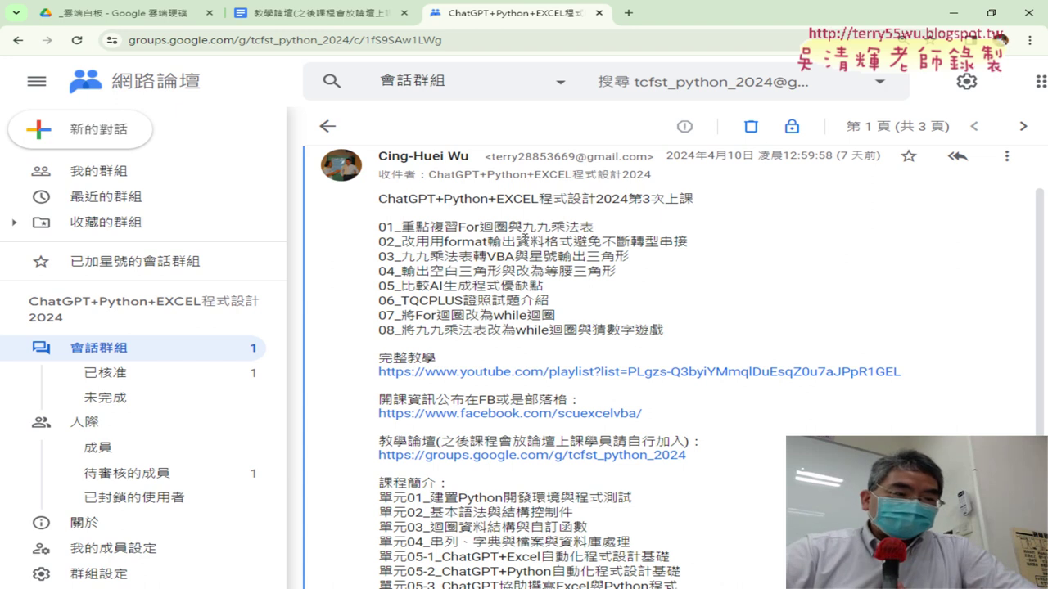
pyautogui.moveTo(459, 227); pyautogui.dragTo(592, 227)
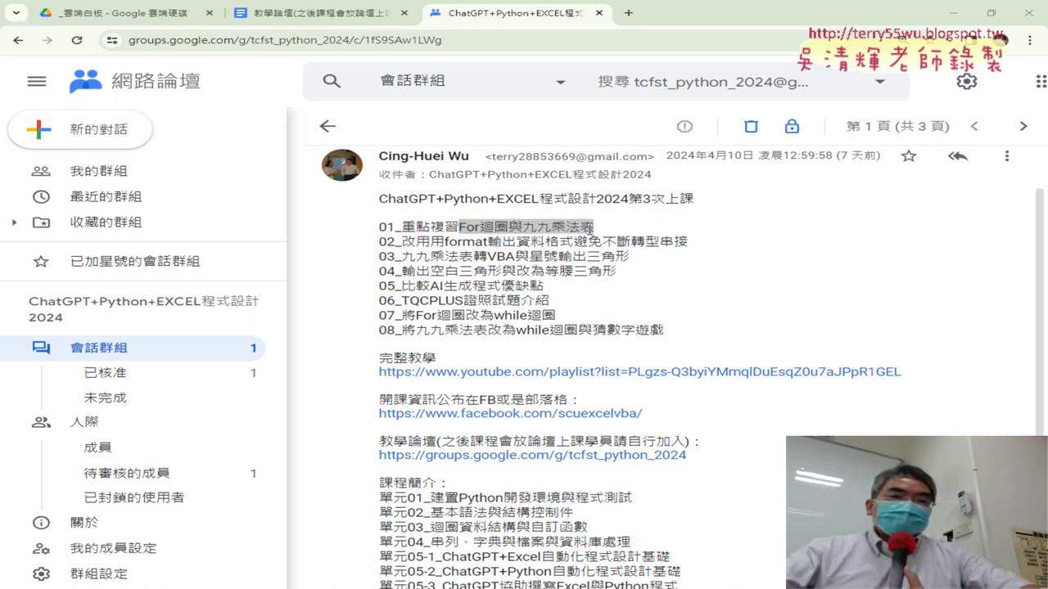
pyautogui.click(606, 233)
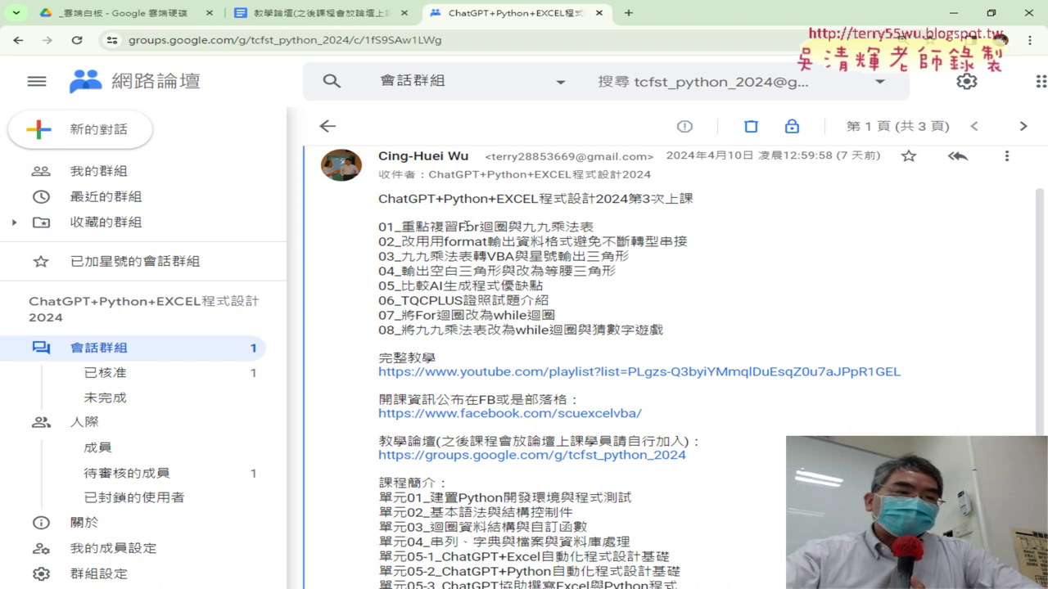
pyautogui.moveTo(458, 226); pyautogui.dragTo(579, 226)
pyautogui.click(595, 227)
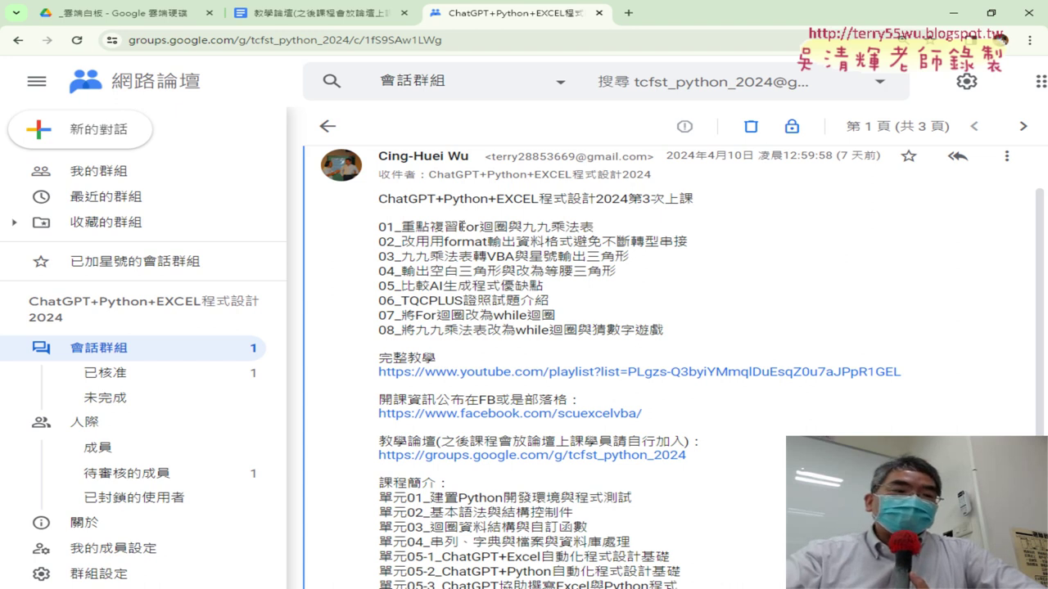
pyautogui.moveTo(460, 227); pyautogui.dragTo(579, 227)
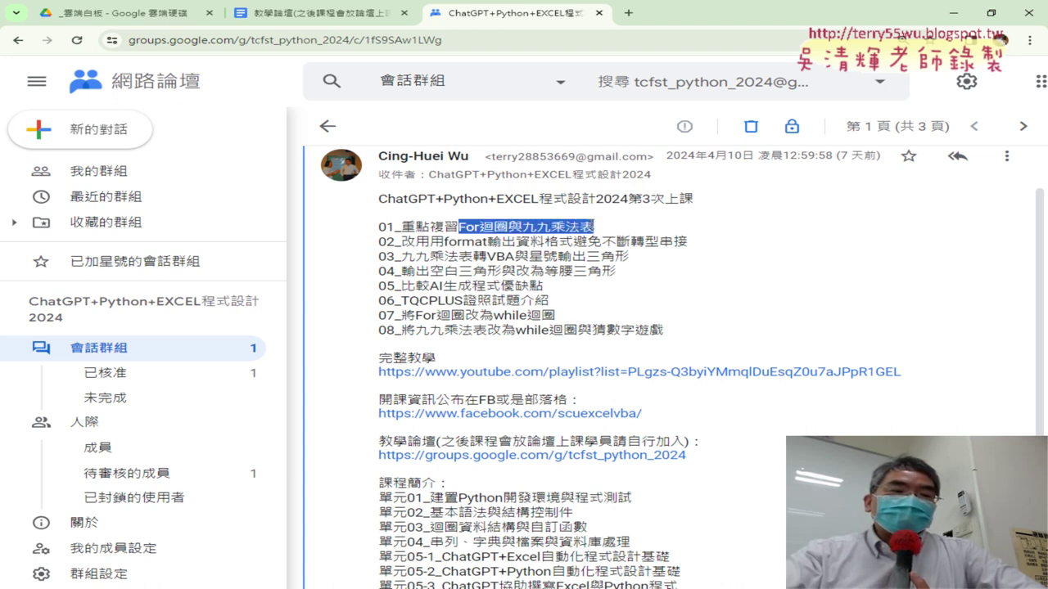
pyautogui.click(591, 225)
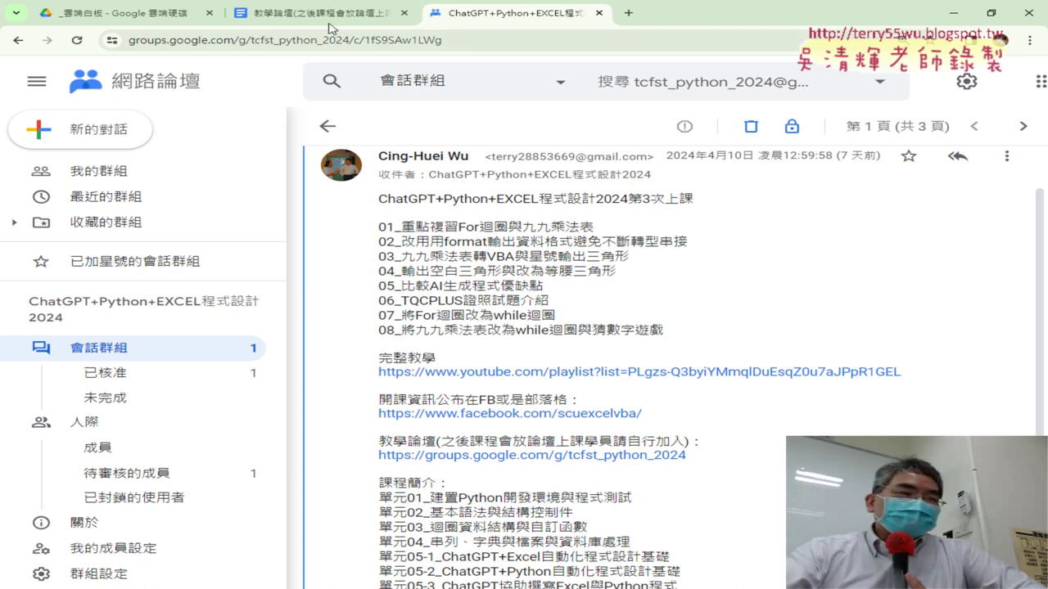
# Step: Go back to the _雲端白板 Google Drive folder tab
pyautogui.click(127, 13)
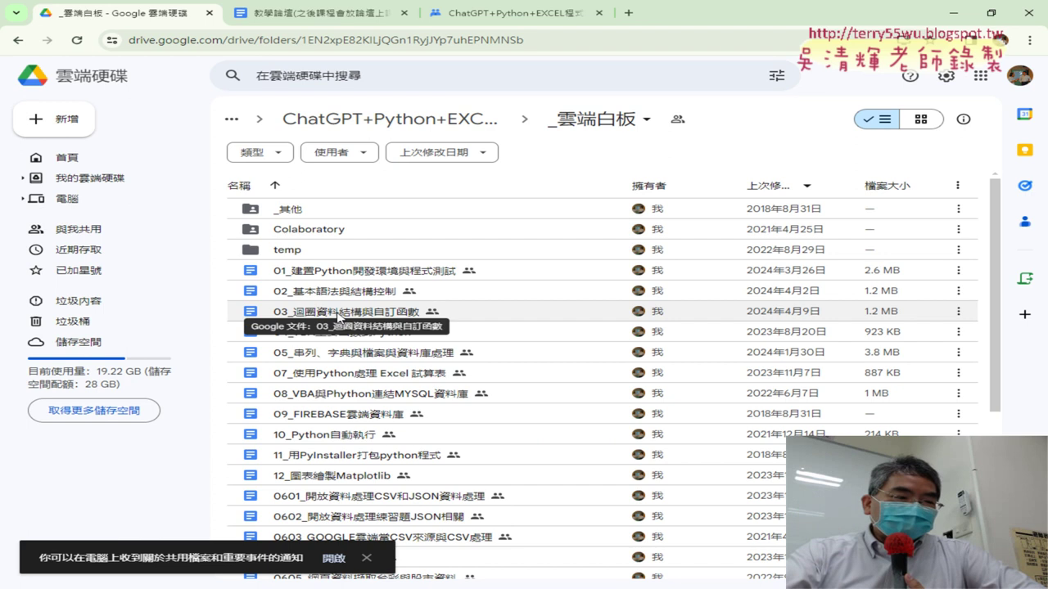
# Step: Open 03_迴圈資料結構與自訂函數 and select the multiplication-table 參考答案 code
pyautogui.doubleClick(328, 316)
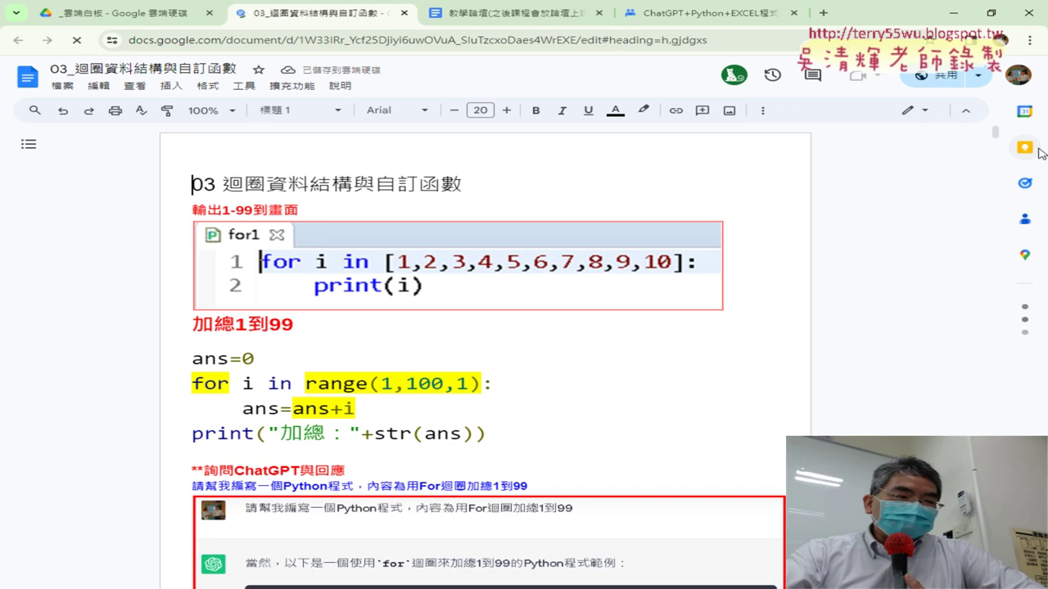
pyautogui.moveTo(995, 133); pyautogui.dragTo(992, 190)
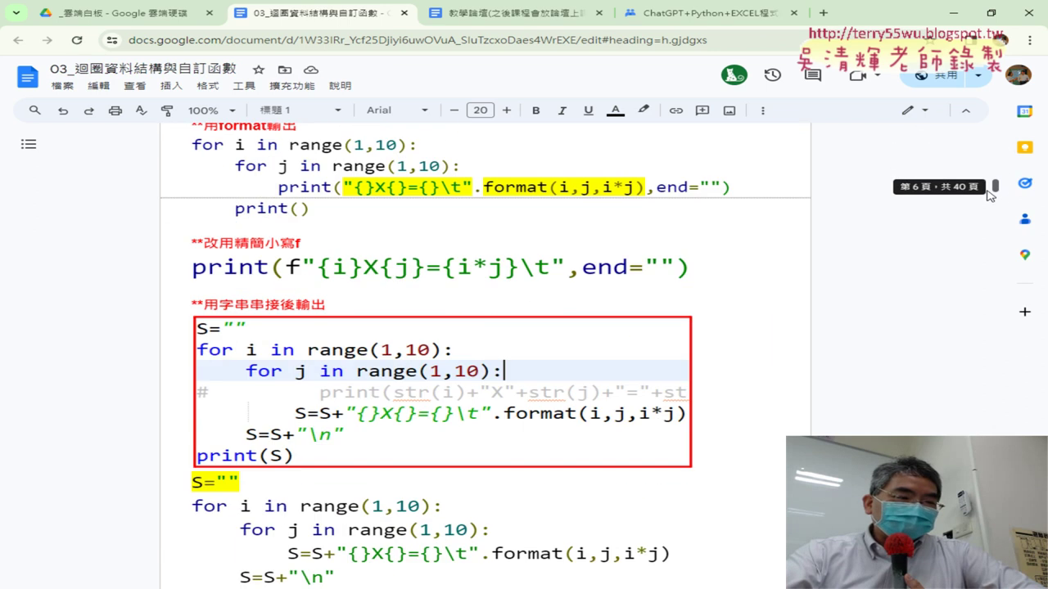
pyautogui.scroll(5, 814, 285)
pyautogui.scroll(-3, 814, 285)
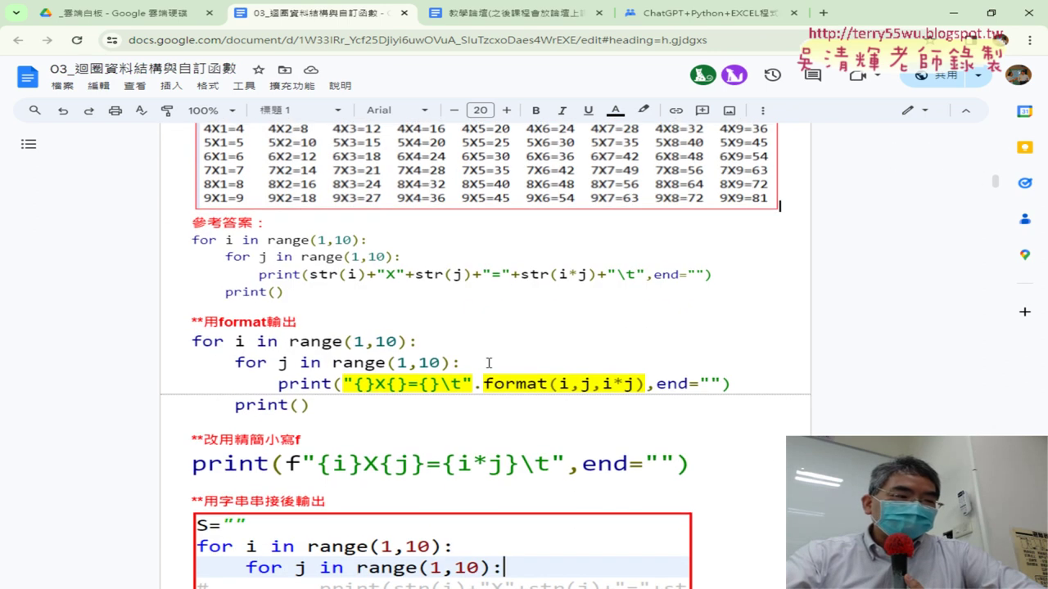
pyautogui.moveTo(192, 238); pyautogui.dragTo(427, 285)
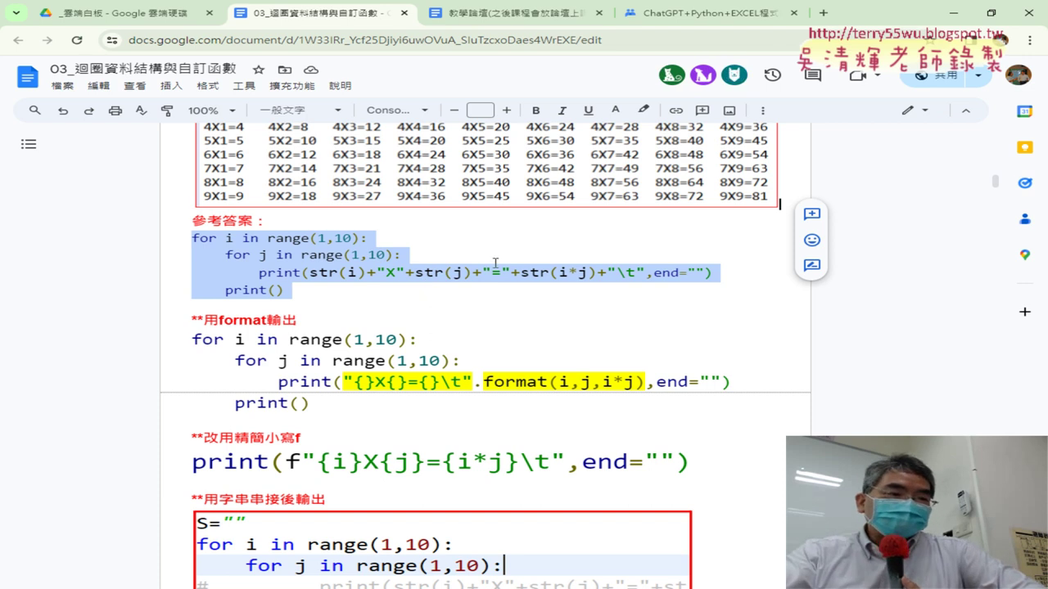
pyautogui.click(473, 272)
pyautogui.moveTo(309, 272)
pyautogui.mouseDown()
pyautogui.moveTo(613, 274)
pyautogui.moveTo(310, 274)
pyautogui.mouseUp()
pyautogui.click(311, 274)
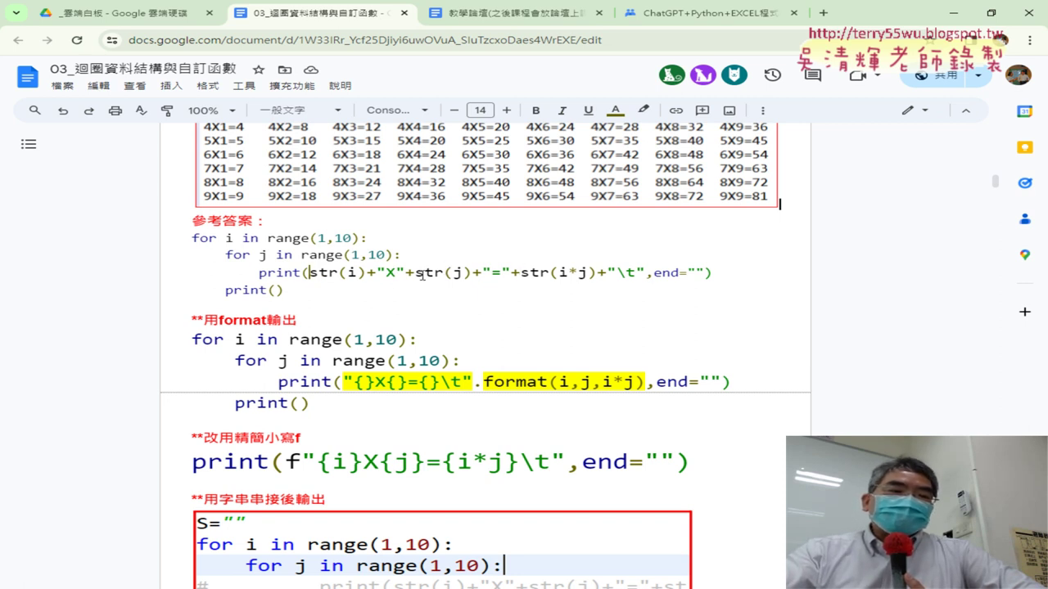
pyautogui.moveTo(310, 272); pyautogui.dragTo(348, 272)
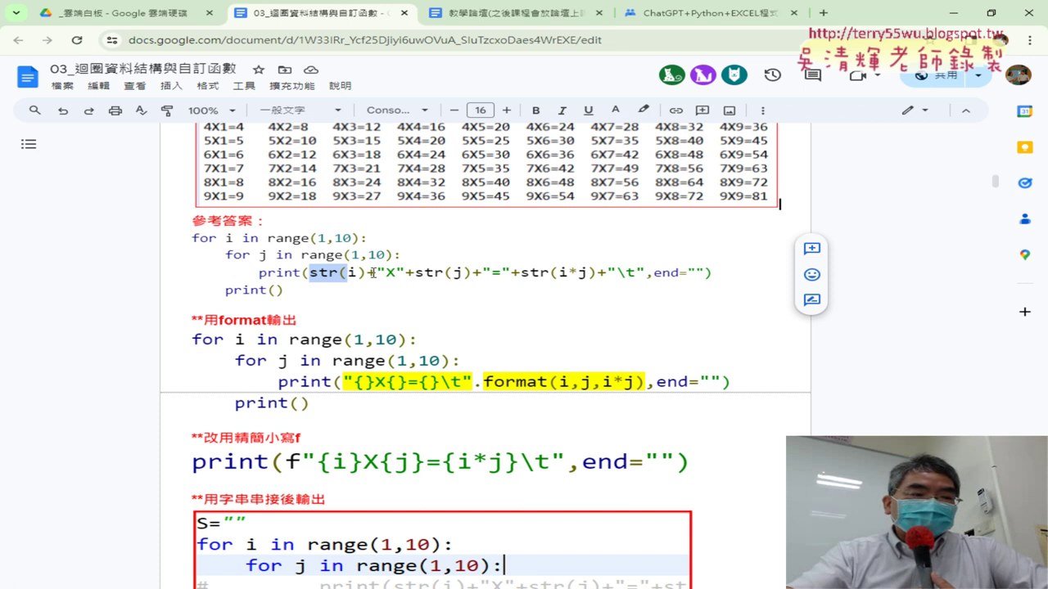
pyautogui.click(374, 273)
pyautogui.doubleClick(374, 272)
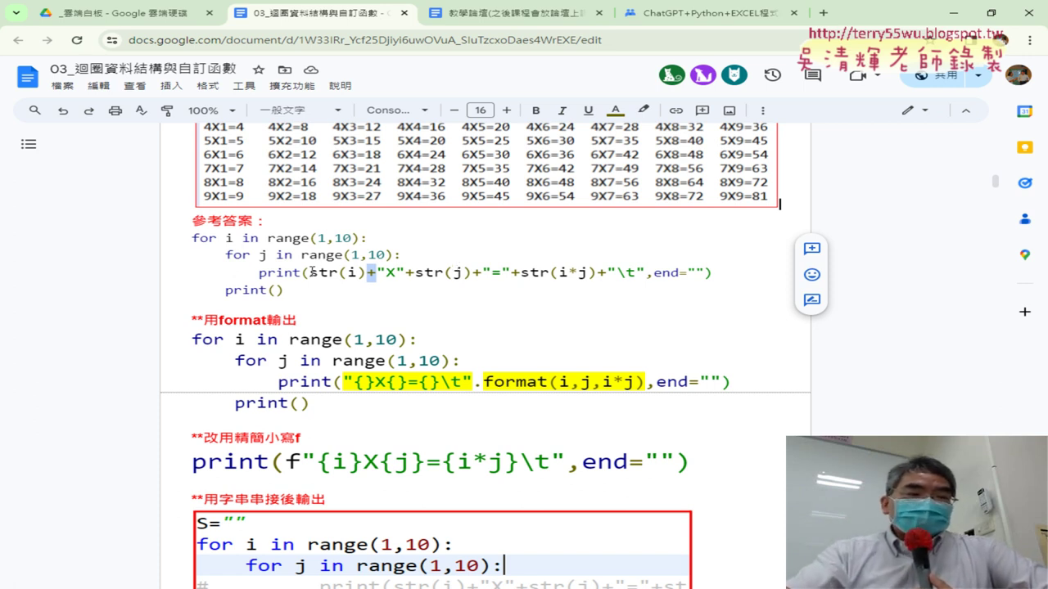
pyautogui.moveTo(310, 272); pyautogui.dragTo(647, 272)
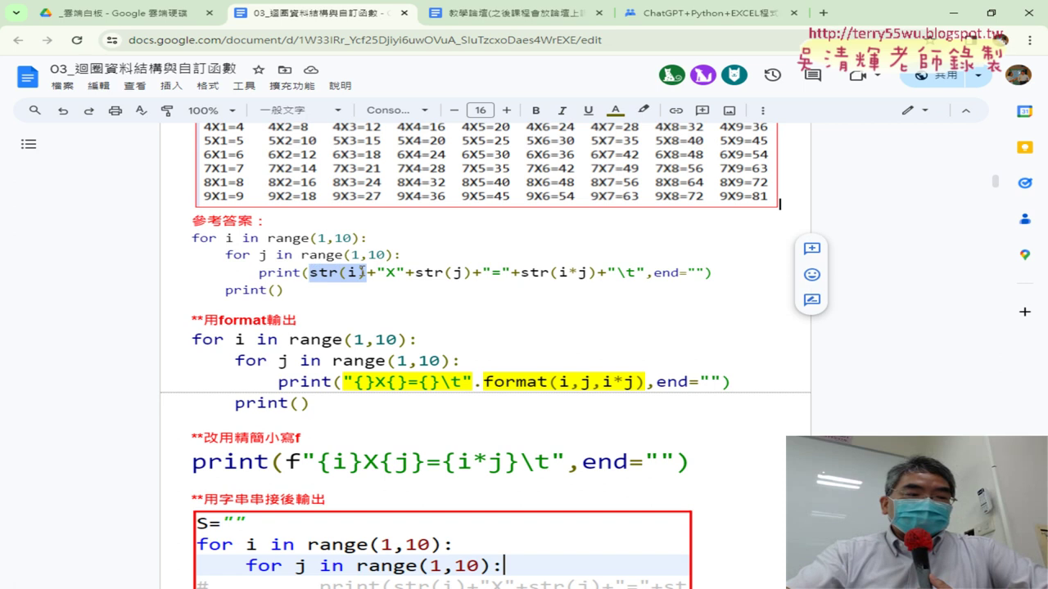
pyautogui.click(648, 271)
pyautogui.scroll(-3, 573, 245)
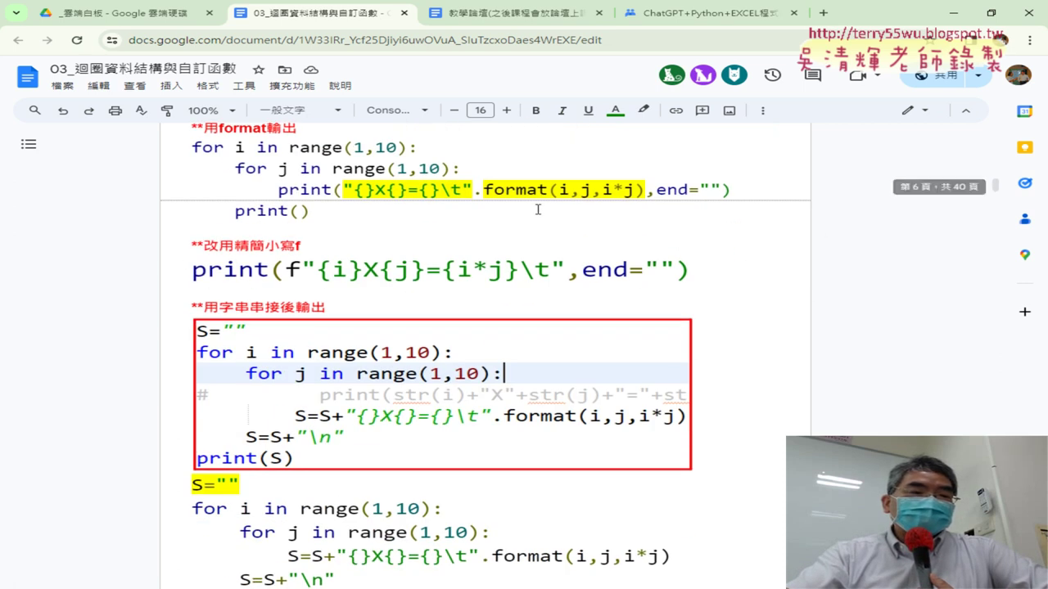
pyautogui.scroll(2, 538, 210)
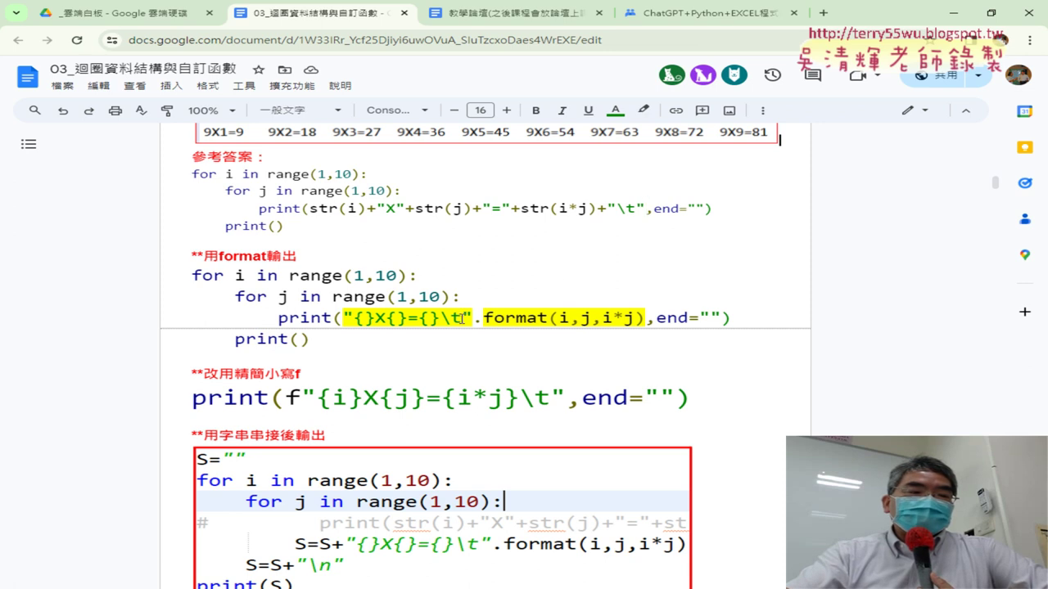
pyautogui.moveTo(344, 318); pyautogui.dragTo(463, 318)
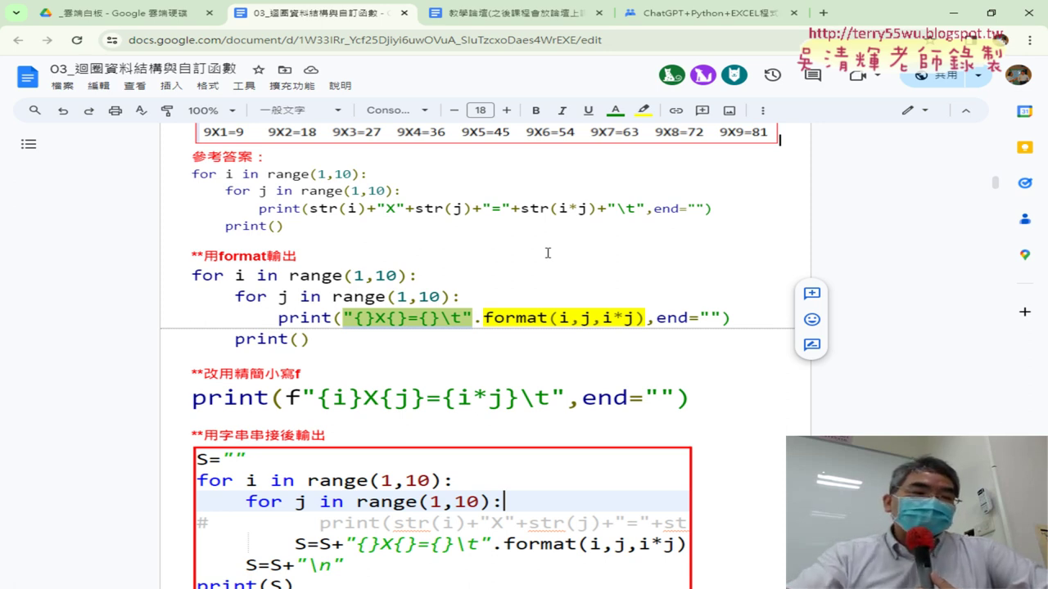
pyautogui.click(363, 319)
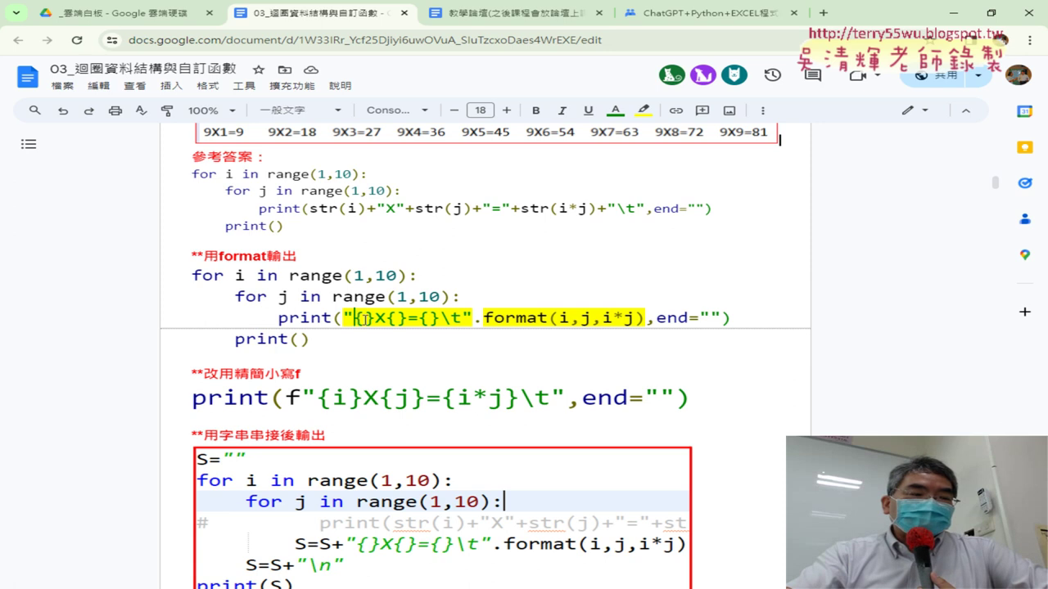
pyautogui.doubleClick(362, 319)
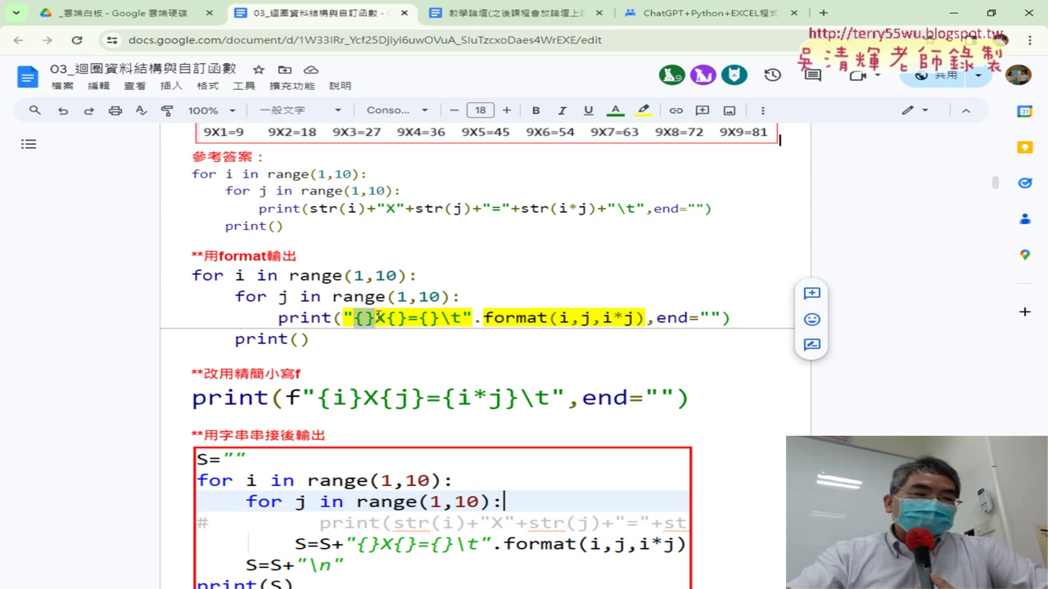
pyautogui.doubleClick(399, 319)
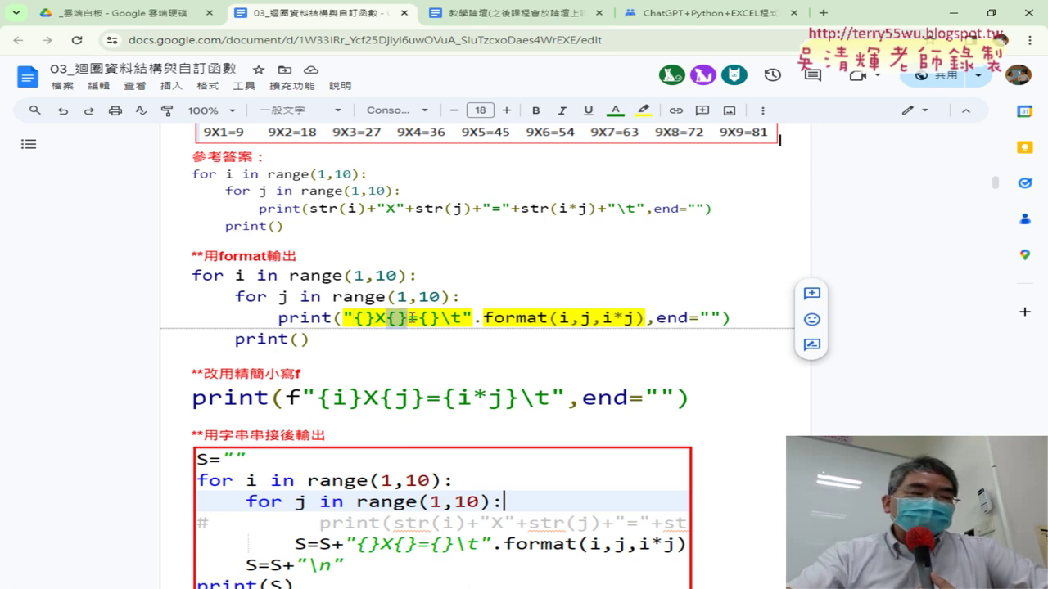
pyautogui.doubleClick(423, 319)
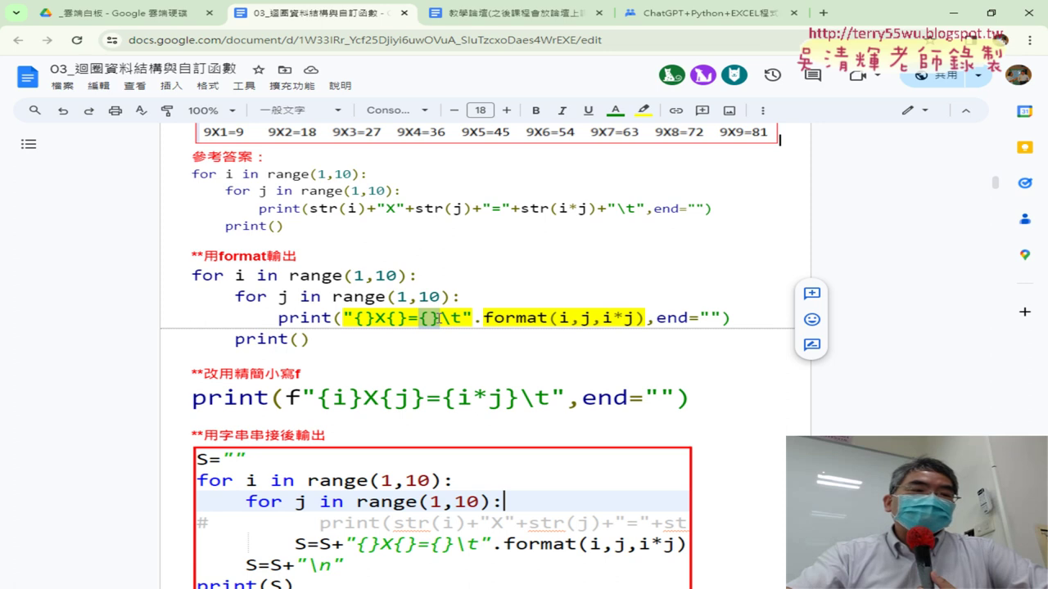
pyautogui.click(450, 319)
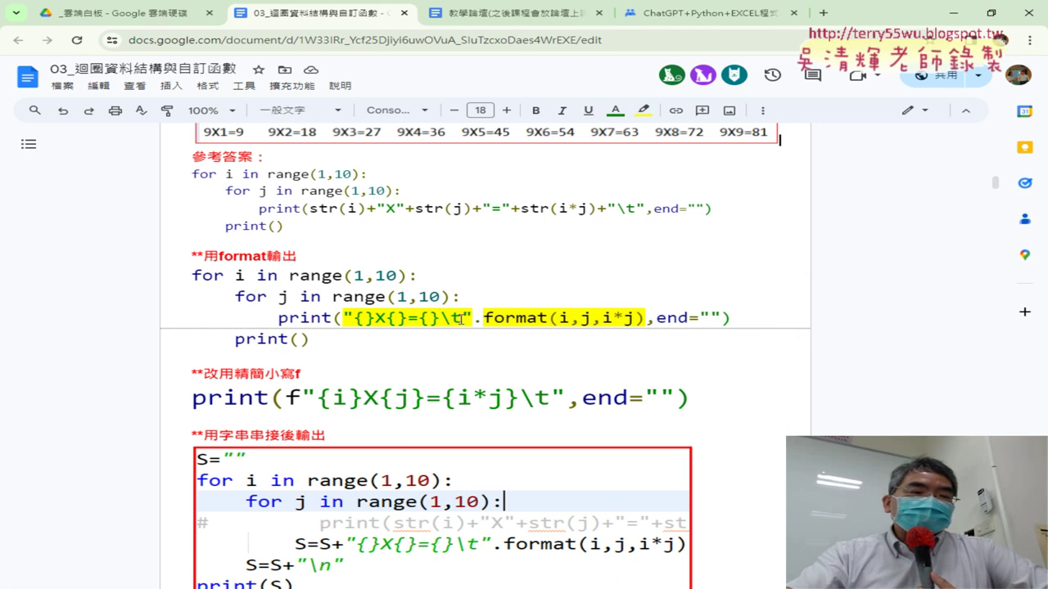
pyautogui.moveTo(461, 319); pyautogui.dragTo(440, 319)
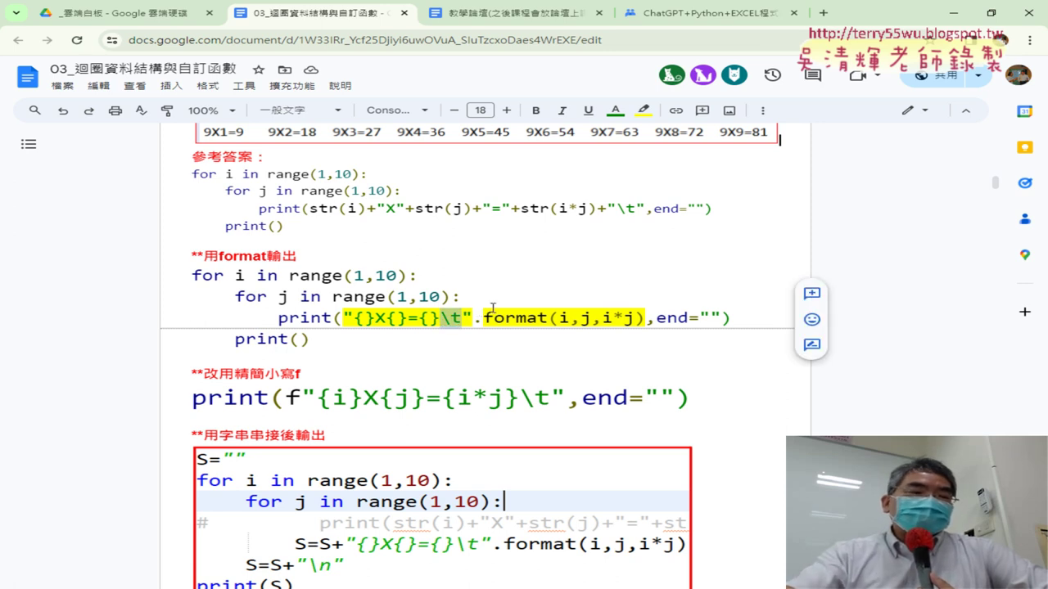
pyautogui.moveTo(355, 319); pyautogui.dragTo(375, 319)
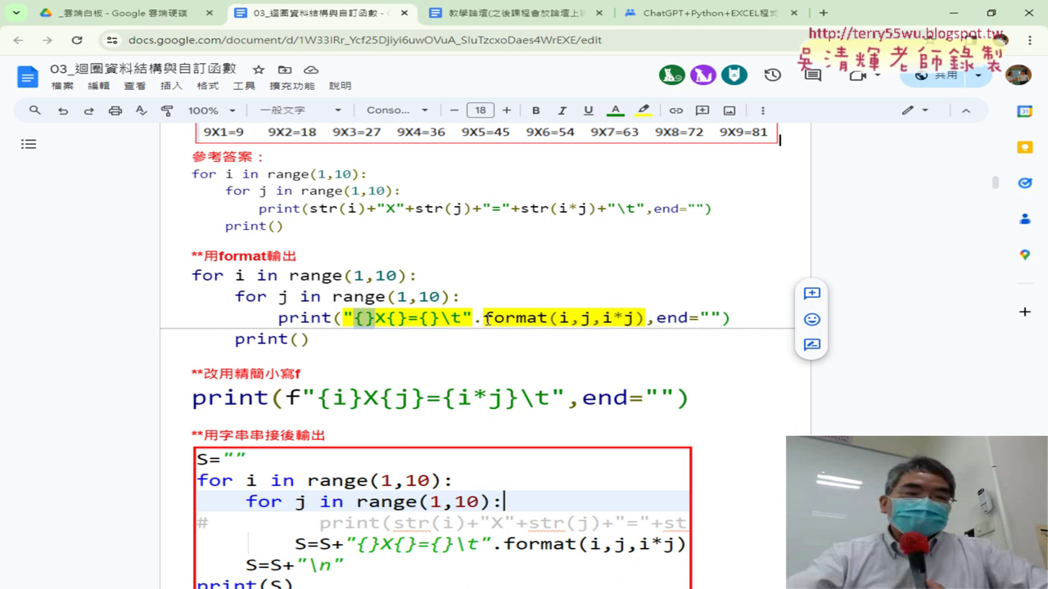
# Step: Draw red arrows from j, i and i*j to their {} placeholders, and underline the str() print line
pyautogui.moveTo(476, 318); pyautogui.dragTo(637, 318)
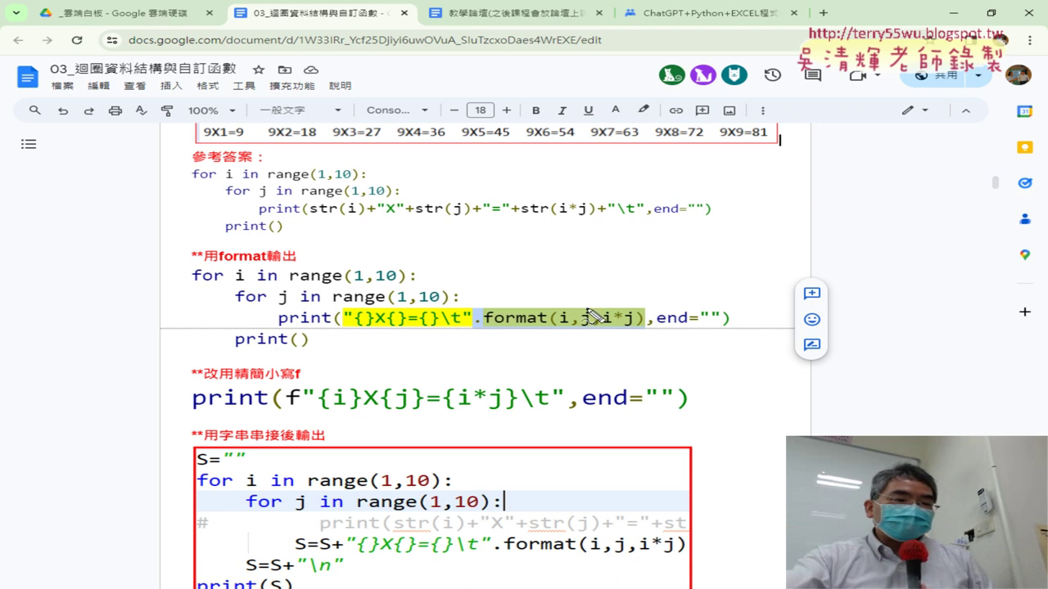
pyautogui.moveTo(573, 331); pyautogui.dragTo(365, 304)
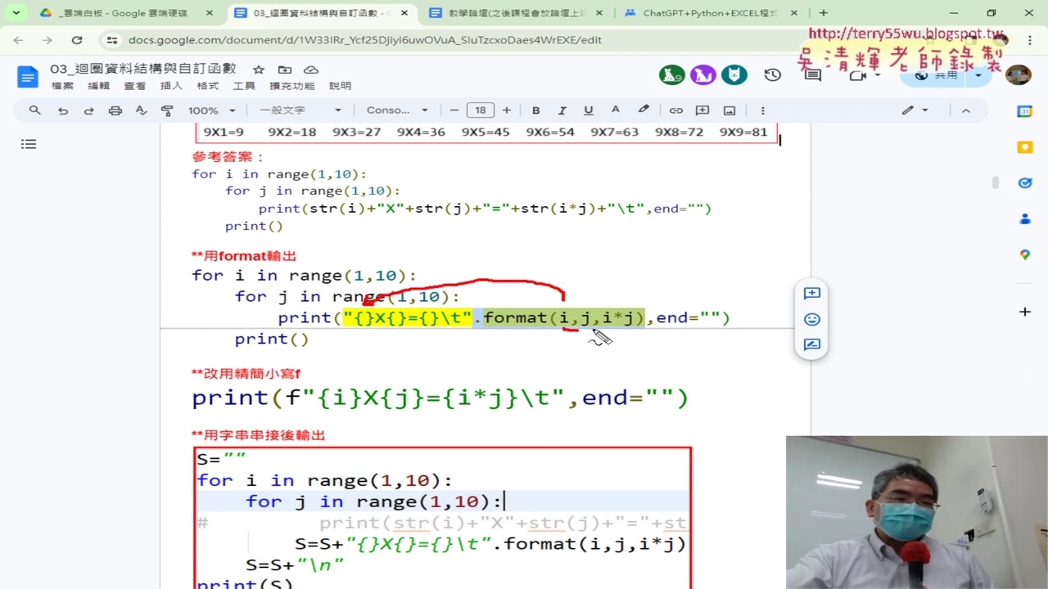
pyautogui.moveTo(586, 332)
pyautogui.mouseDown()
pyautogui.moveTo(403, 335)
pyautogui.moveTo(448, 337)
pyautogui.mouseUp()
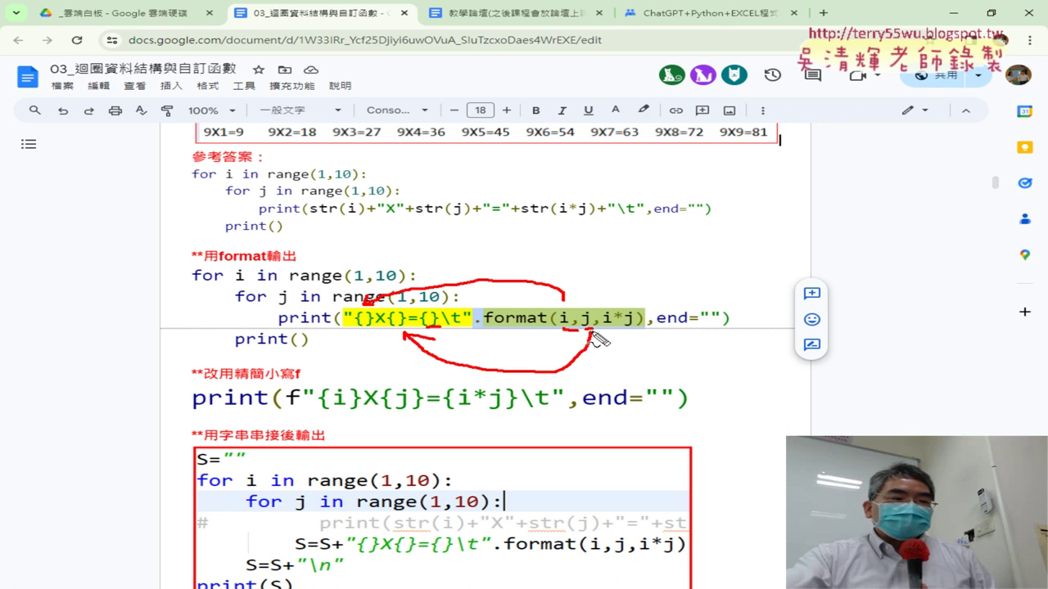
pyautogui.moveTo(620, 331)
pyautogui.mouseDown()
pyautogui.moveTo(452, 337)
pyautogui.moveTo(466, 336)
pyautogui.mouseUp()
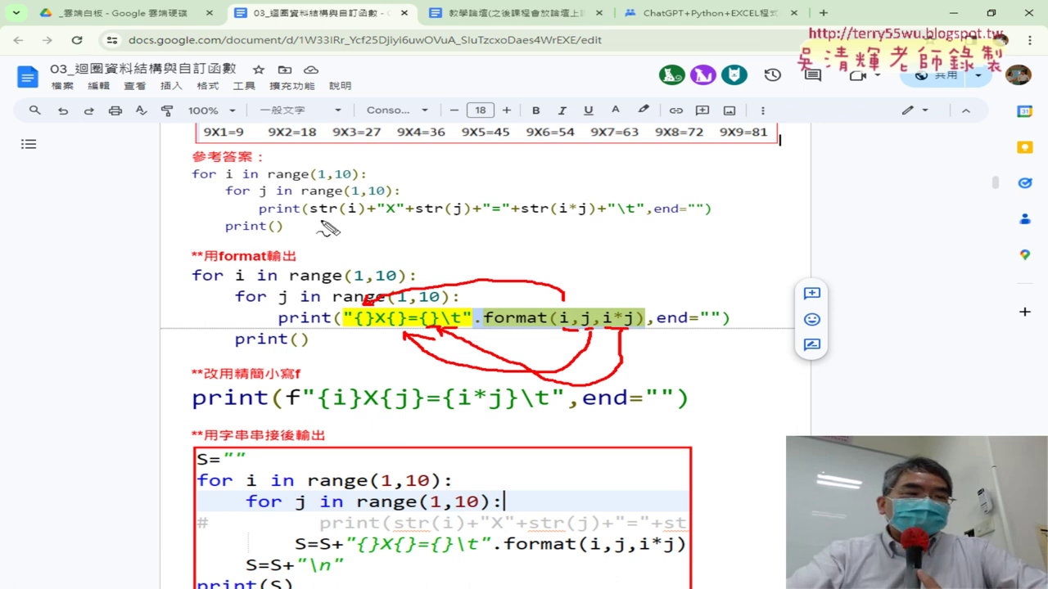
pyautogui.moveTo(319, 219); pyautogui.dragTo(634, 216)
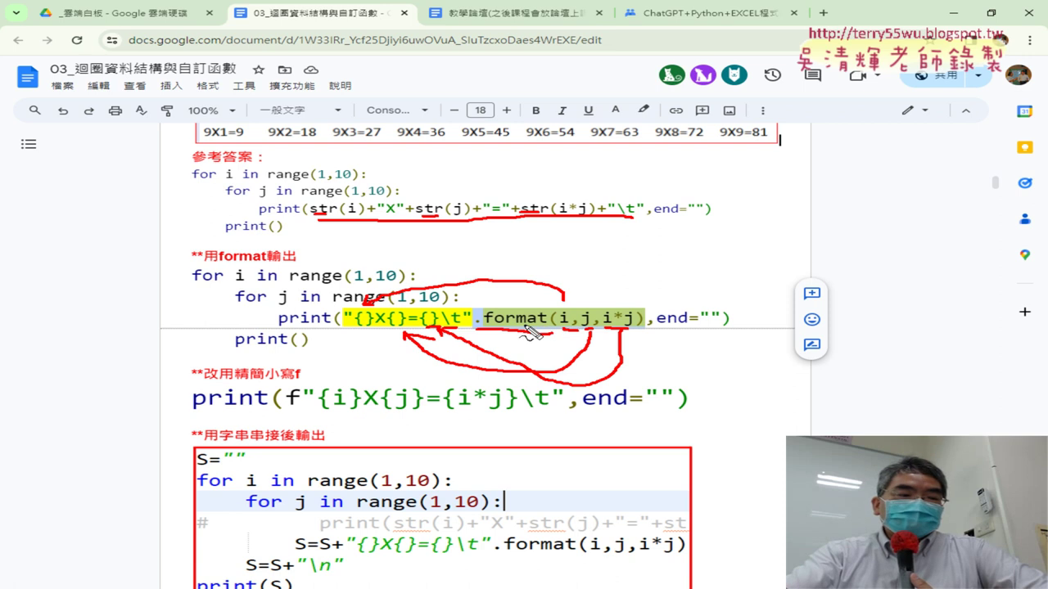
# Step: Underline the f-string's f, i, j, i*j and mark the .format parentheses, then clear all marks and show the forum post
pyautogui.moveTo(288, 414); pyautogui.dragTo(292, 412)
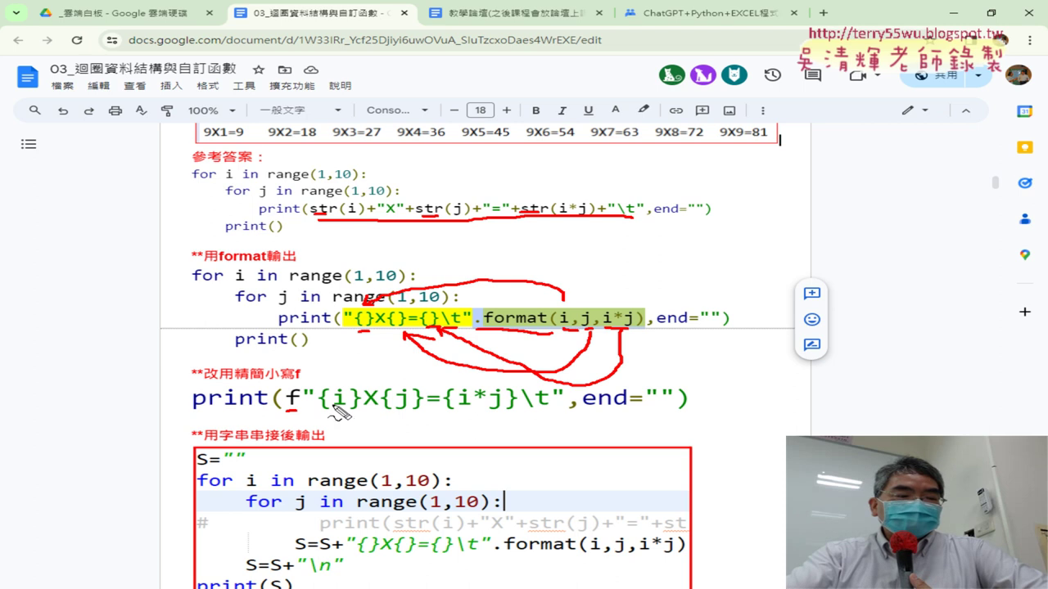
pyautogui.moveTo(336, 413); pyautogui.dragTo(502, 411)
pyautogui.moveTo(556, 310); pyautogui.dragTo(554, 329)
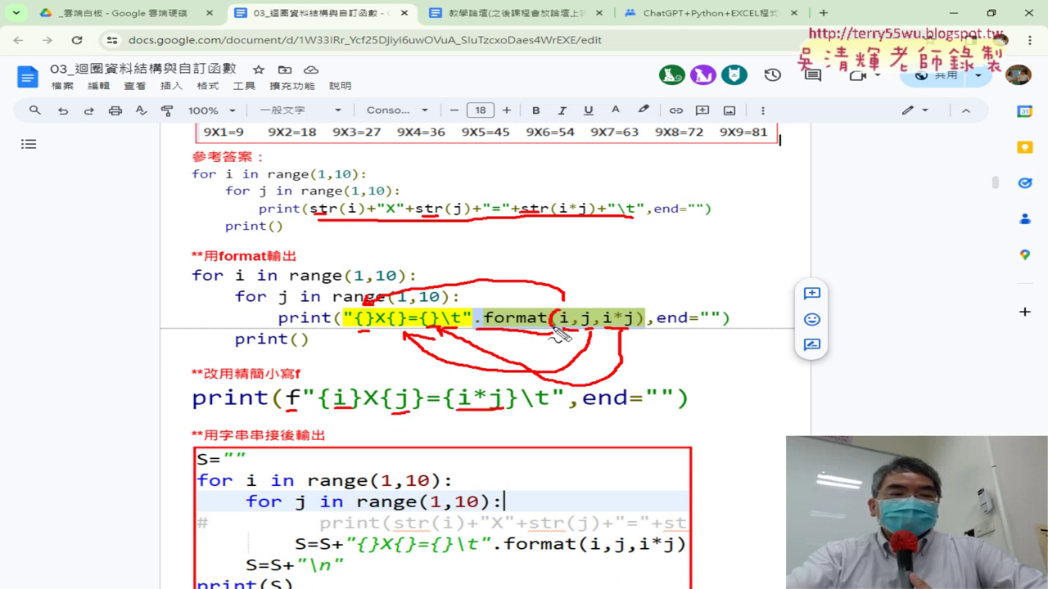
pyautogui.moveTo(638, 307); pyautogui.dragTo(638, 329)
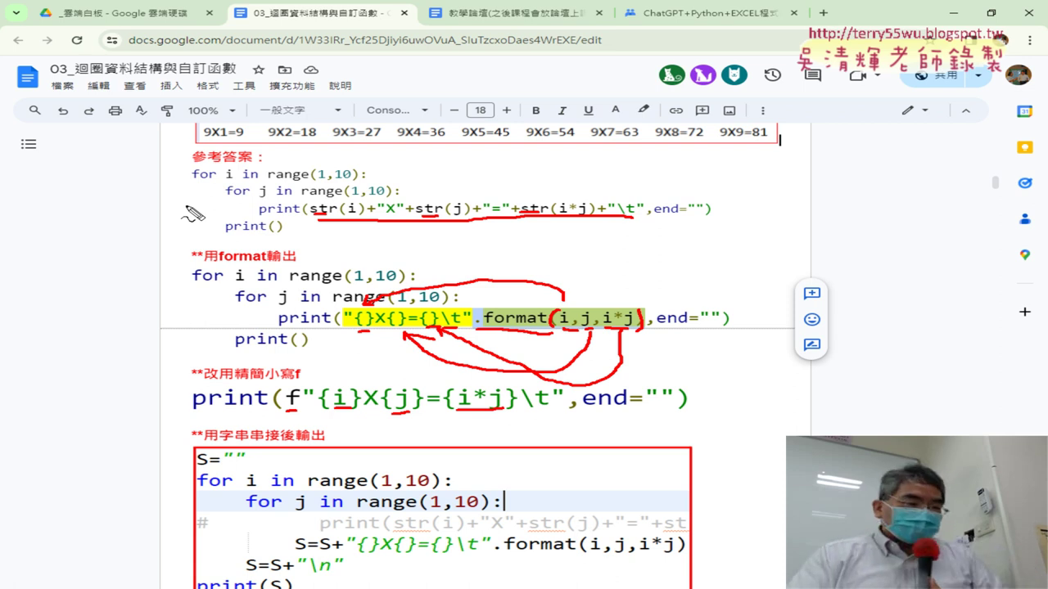
pyautogui.press('Escape')
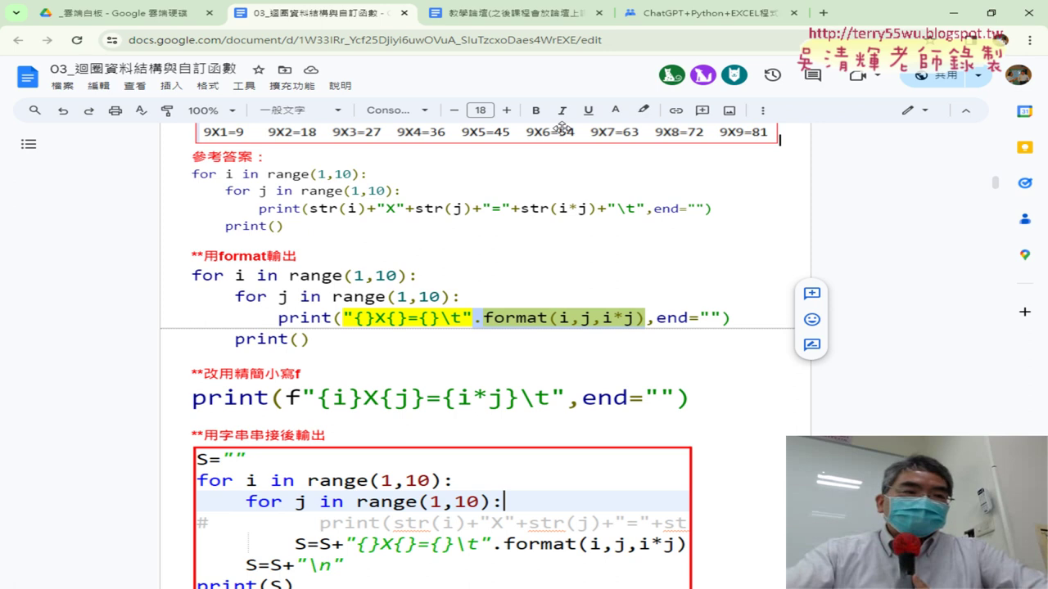
pyautogui.click(720, 18)
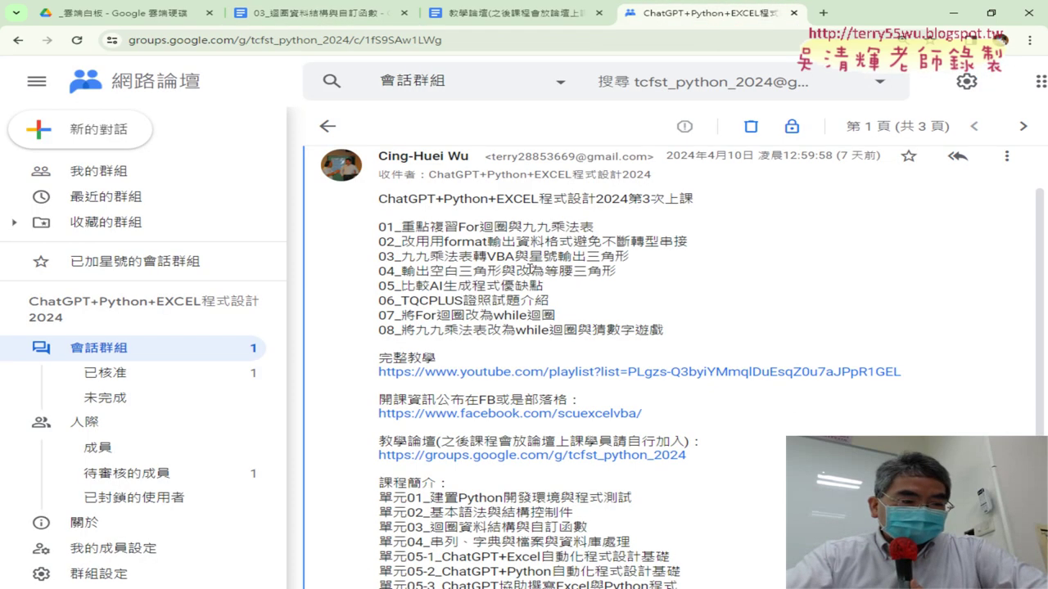
# Step: Highlight 星號輸出三角形 and 轉VBA on topic line 03, then return to the loop notes
pyautogui.moveTo(528, 256); pyautogui.dragTo(629, 256)
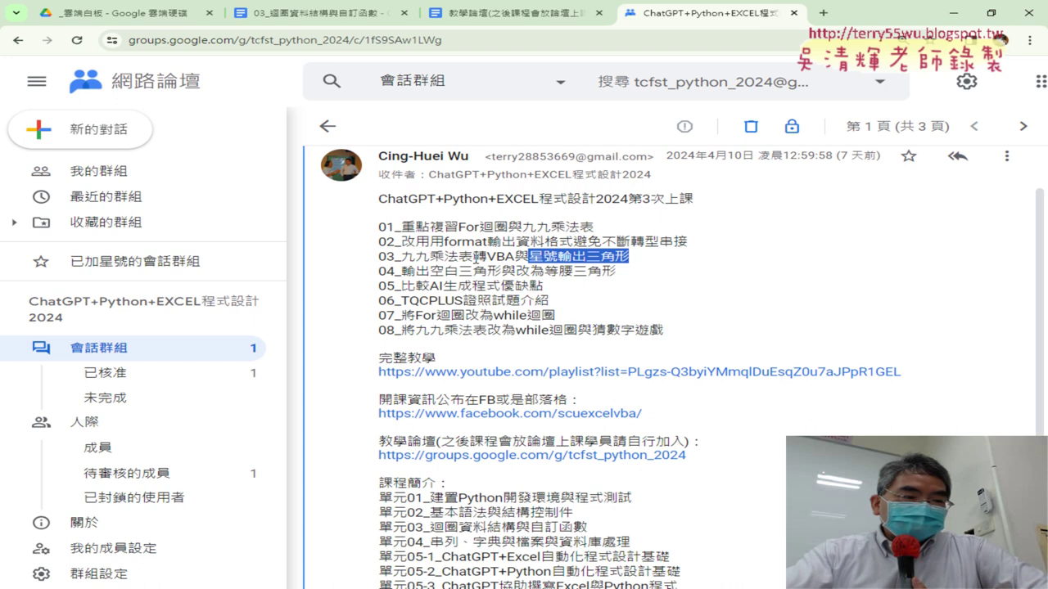
pyautogui.moveTo(473, 256); pyautogui.dragTo(499, 257)
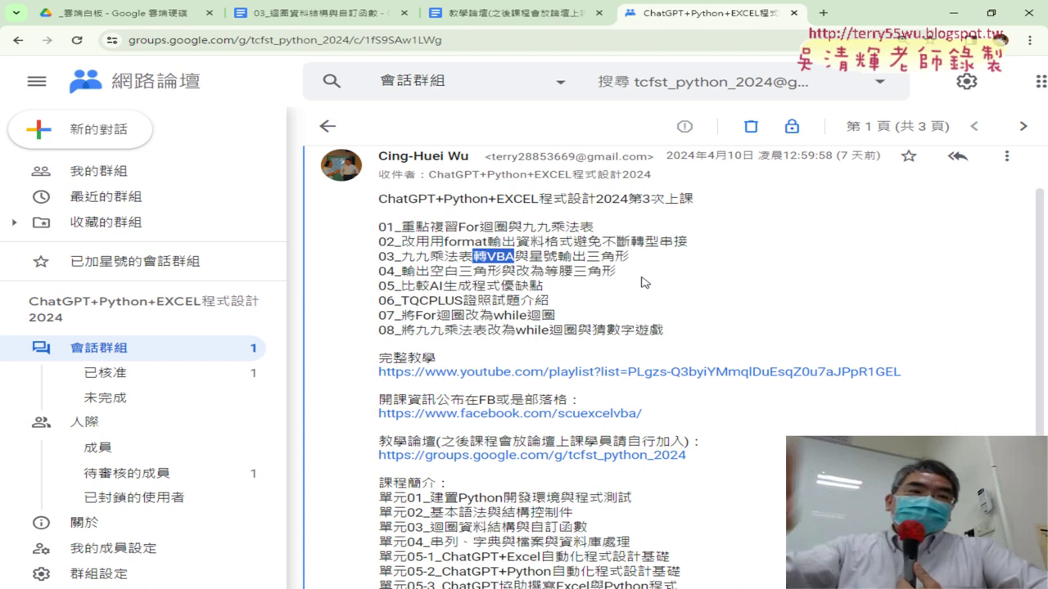
pyautogui.click(305, 18)
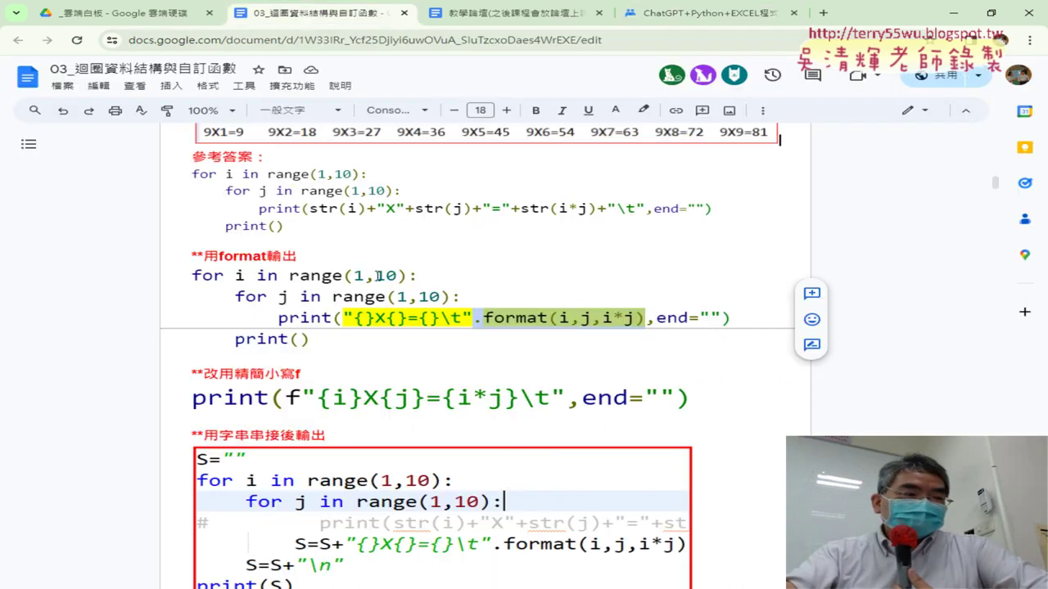
pyautogui.moveTo(325, 351); pyautogui.dragTo(185, 285)
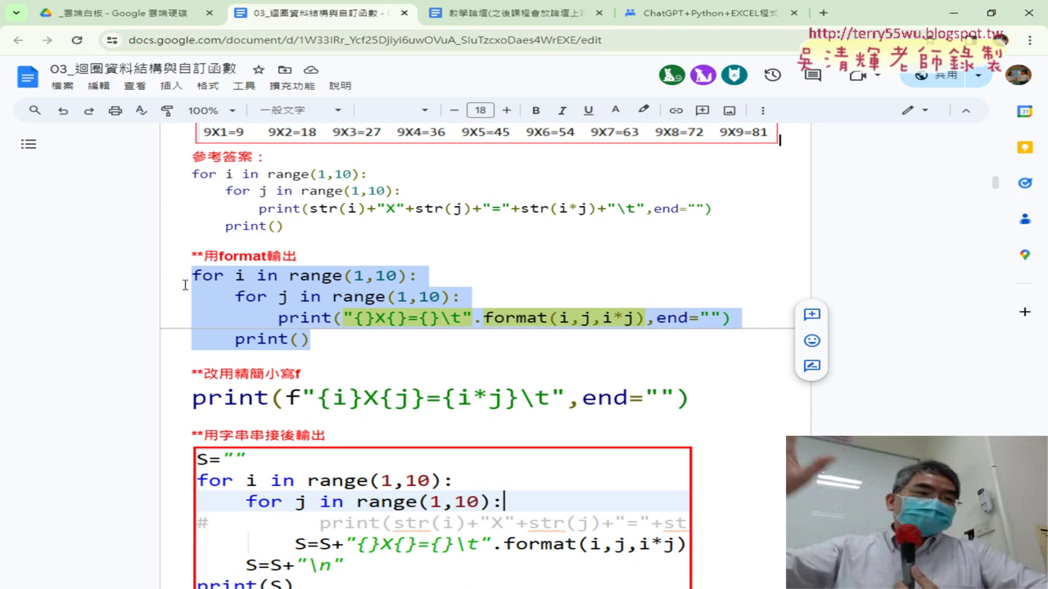
# Step: Select the inner for j loop's indentation, then return to the Google Groups post
pyautogui.moveTo(237, 295); pyautogui.dragTo(193, 302)
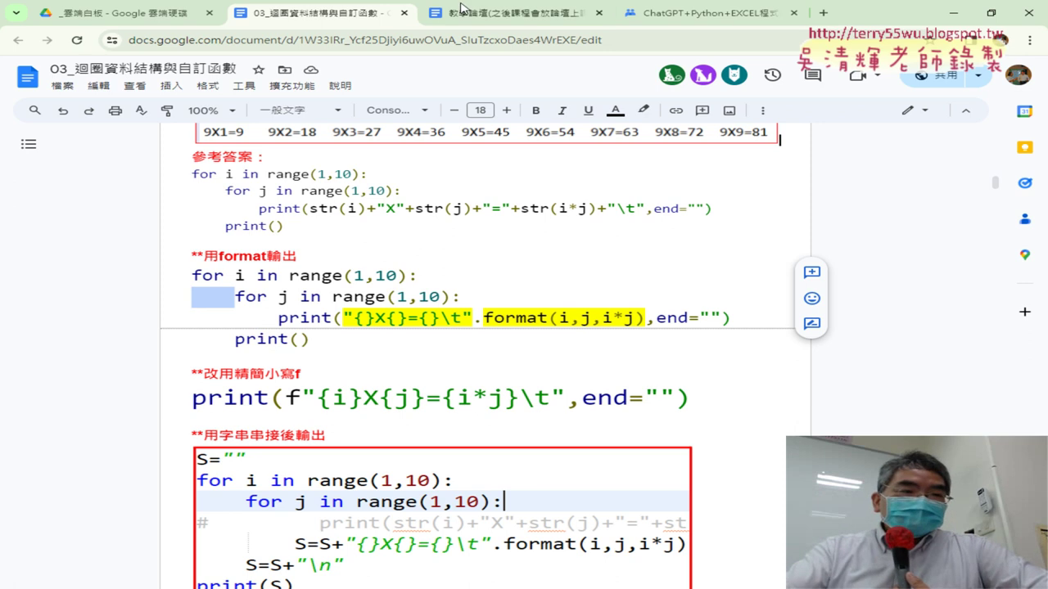
pyautogui.click(696, 12)
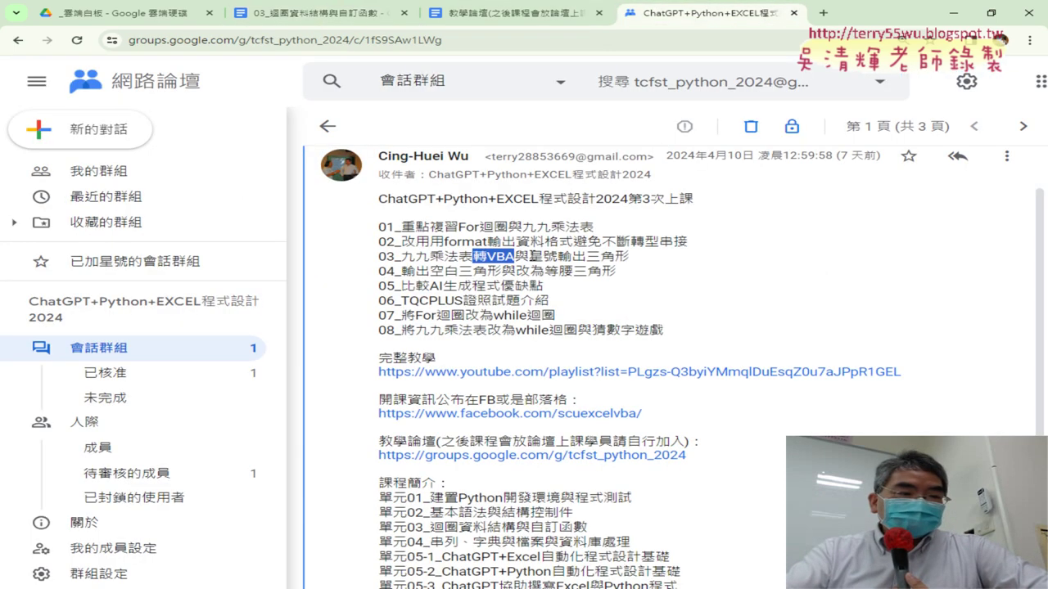
# Step: Highlight 星號輸出三角形 on line 03, then 空白三角形 on topic line 04
pyautogui.moveTo(529, 256); pyautogui.dragTo(629, 256)
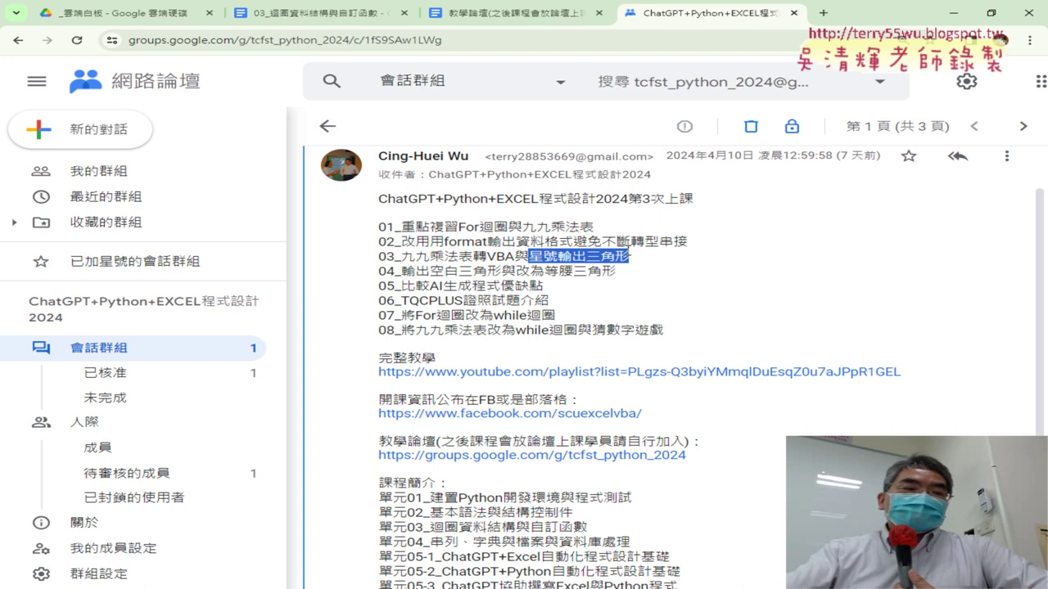
pyautogui.moveTo(429, 271); pyautogui.dragTo(502, 271)
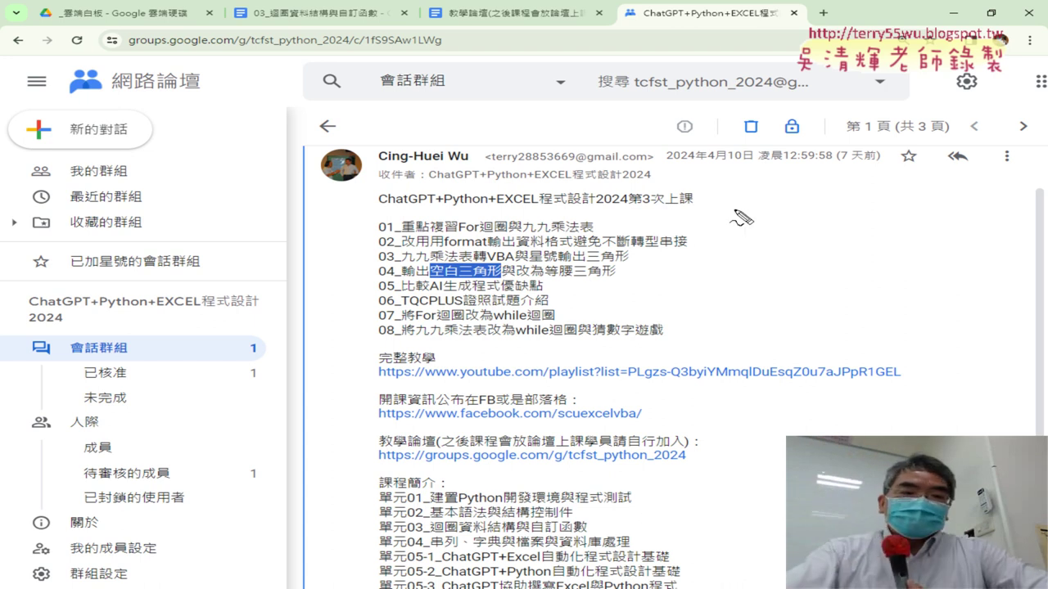
# Step: Sketch two red triangles labelled 13 and 12+1, and underline 等腰三角形 and AI生成程式
pyautogui.moveTo(739, 218); pyautogui.dragTo(726, 285)
pyautogui.moveTo(733, 212); pyautogui.dragTo(791, 279)
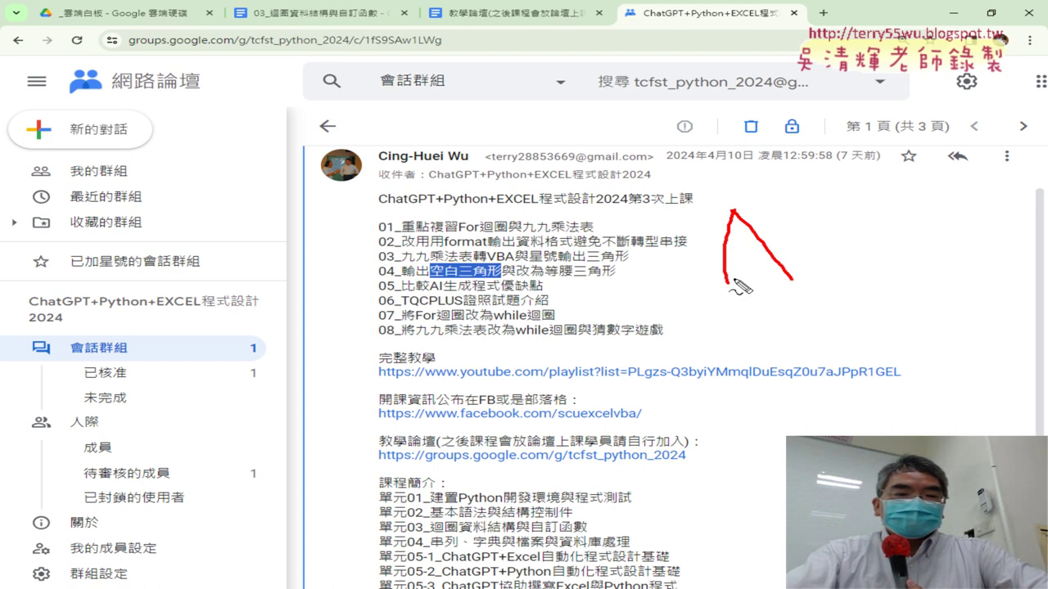
pyautogui.moveTo(726, 279); pyautogui.dragTo(792, 279)
pyautogui.moveTo(921, 207); pyautogui.dragTo(924, 275)
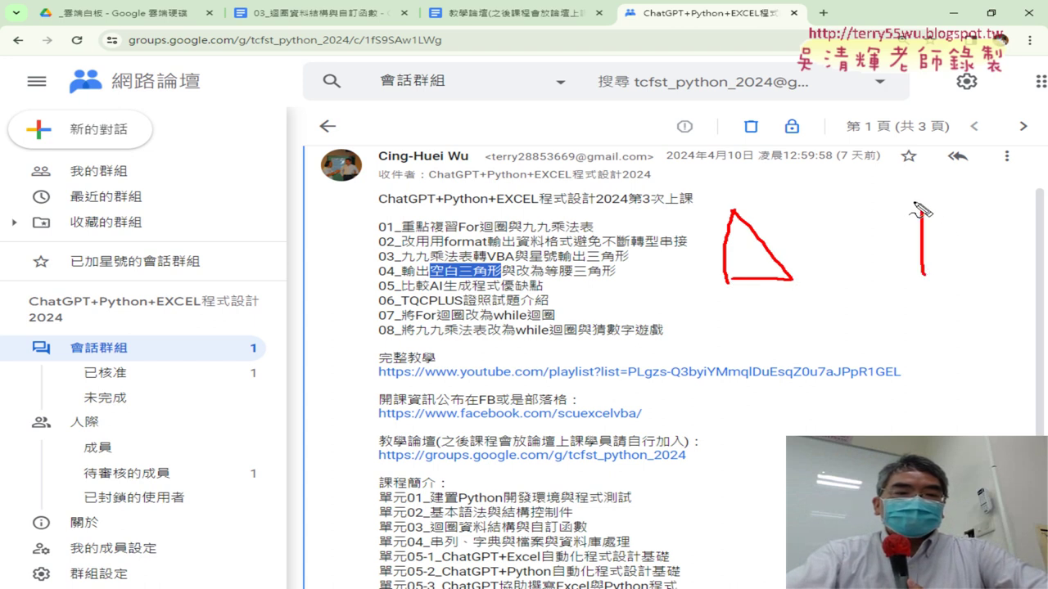
pyautogui.moveTo(919, 207)
pyautogui.mouseDown()
pyautogui.moveTo(853, 270)
pyautogui.moveTo(923, 271)
pyautogui.mouseUp()
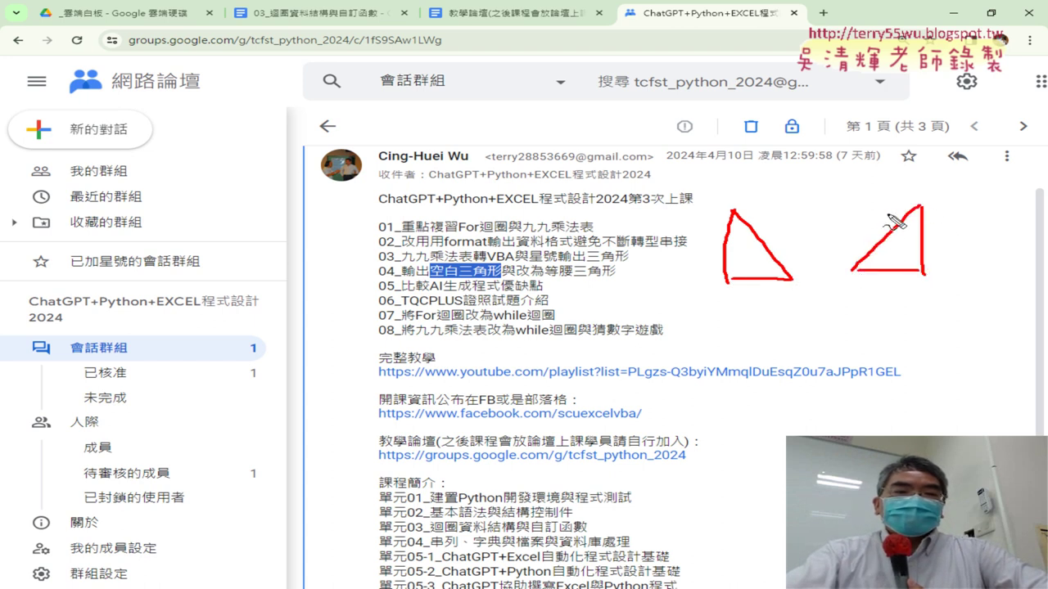
pyautogui.moveTo(901, 211); pyautogui.dragTo(853, 211)
pyautogui.moveTo(804, 277)
pyautogui.mouseDown()
pyautogui.moveTo(807, 293)
pyautogui.moveTo(818, 286)
pyautogui.moveTo(812, 292)
pyautogui.mouseUp()
pyautogui.moveTo(940, 270); pyautogui.dragTo(950, 294)
pyautogui.moveTo(869, 189)
pyautogui.mouseDown()
pyautogui.moveTo(870, 202)
pyautogui.moveTo(941, 202)
pyautogui.moveTo(905, 201)
pyautogui.mouseUp()
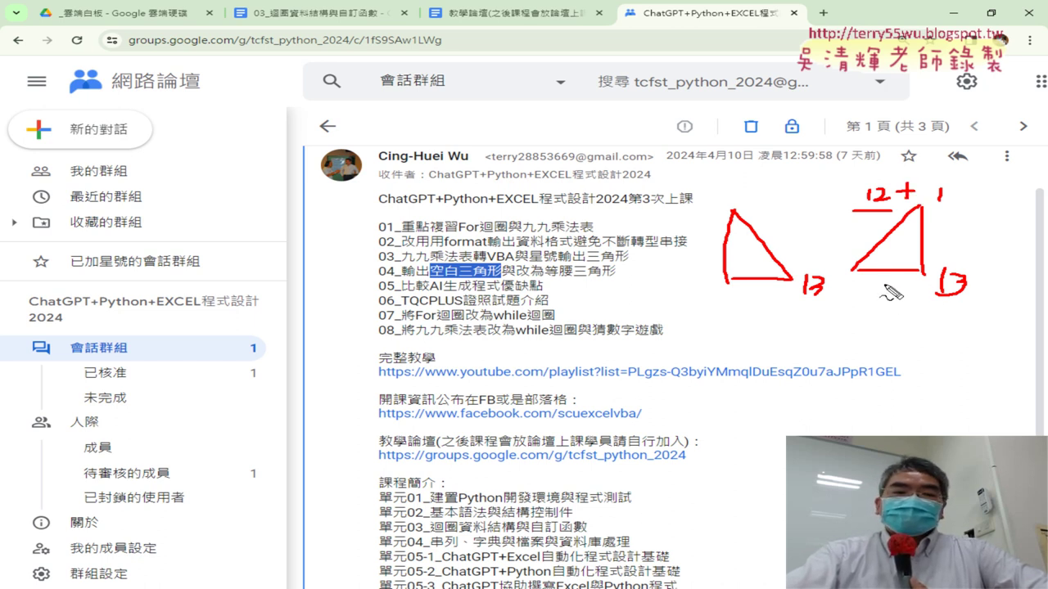
pyautogui.moveTo(552, 279); pyautogui.dragTo(609, 279)
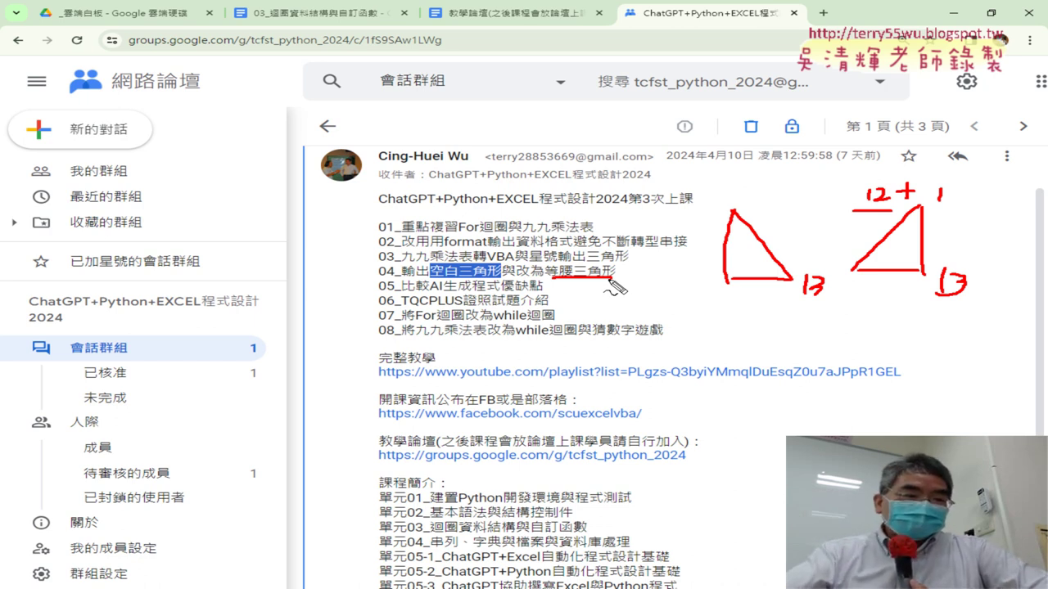
pyautogui.moveTo(429, 291); pyautogui.dragTo(506, 294)
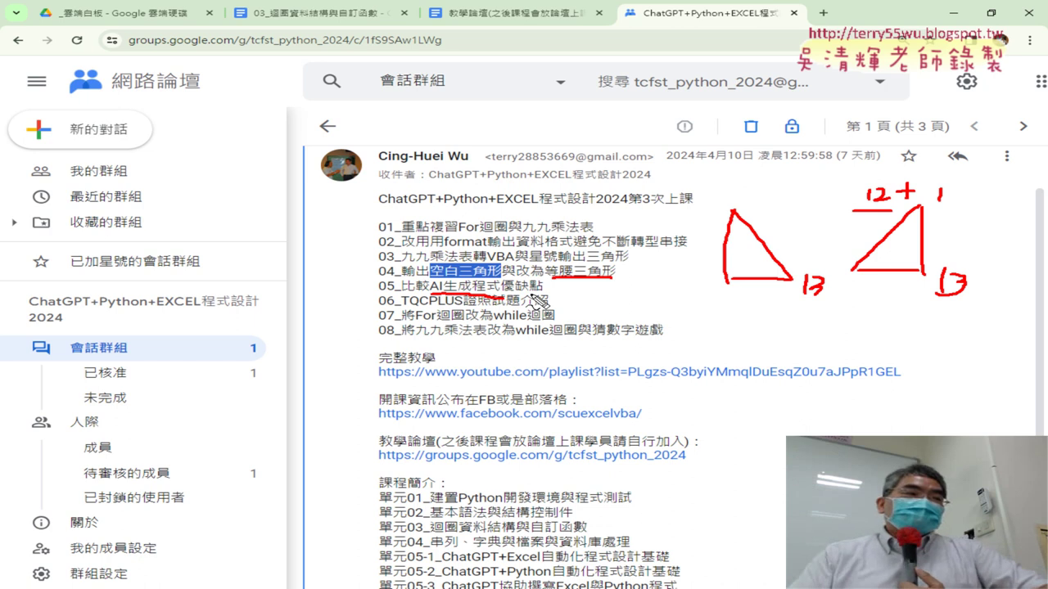
# Step: Clear the pen marks and open 05_證照相關 > Python 3證照考試 > 試題第4類 in Drive
pyautogui.press('Escape')
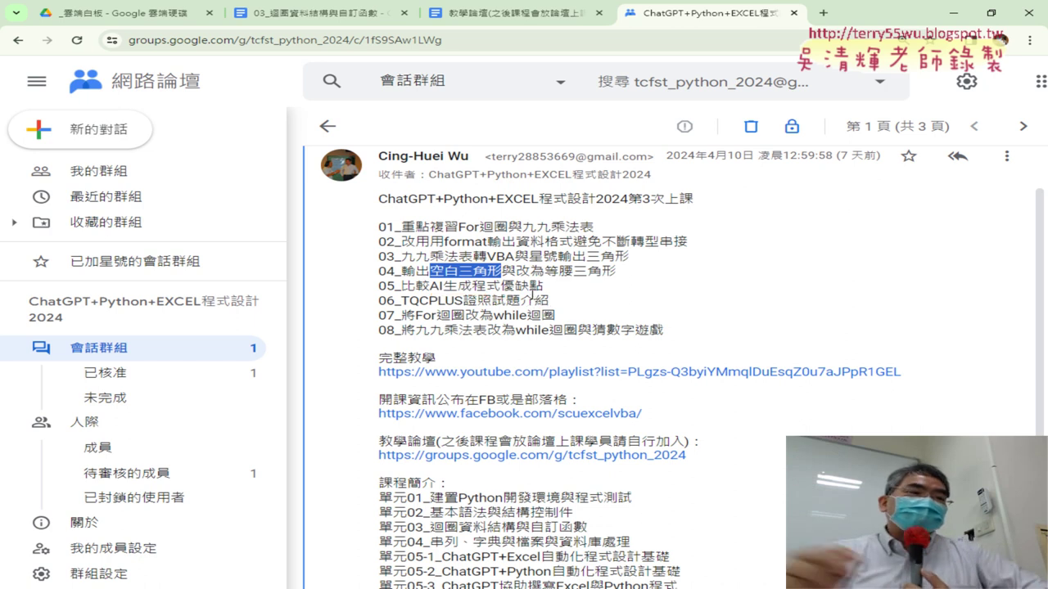
pyautogui.click(89, 10)
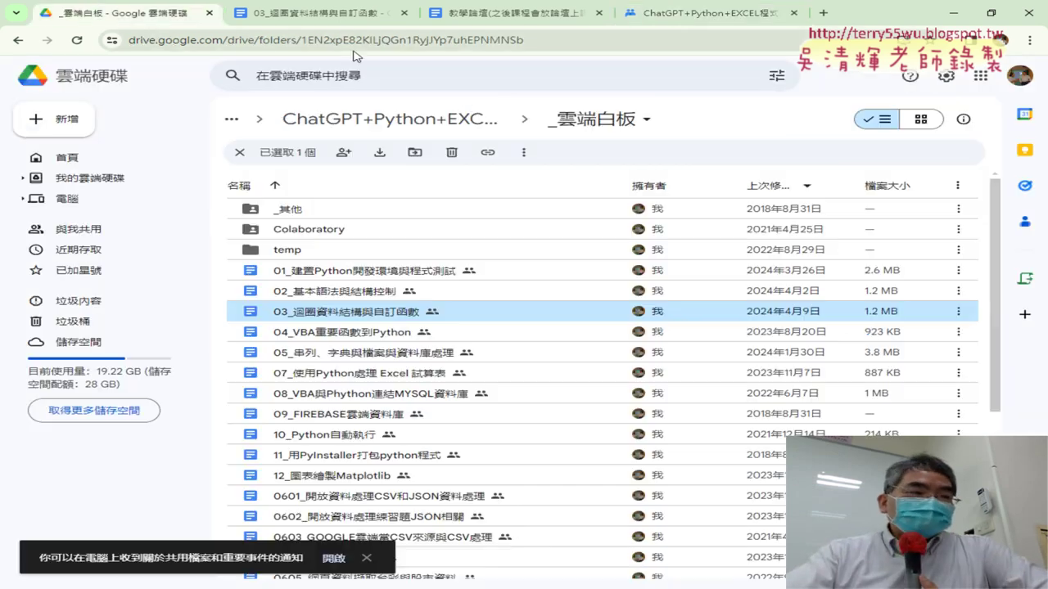
pyautogui.click(491, 121)
pyautogui.doubleClick(358, 332)
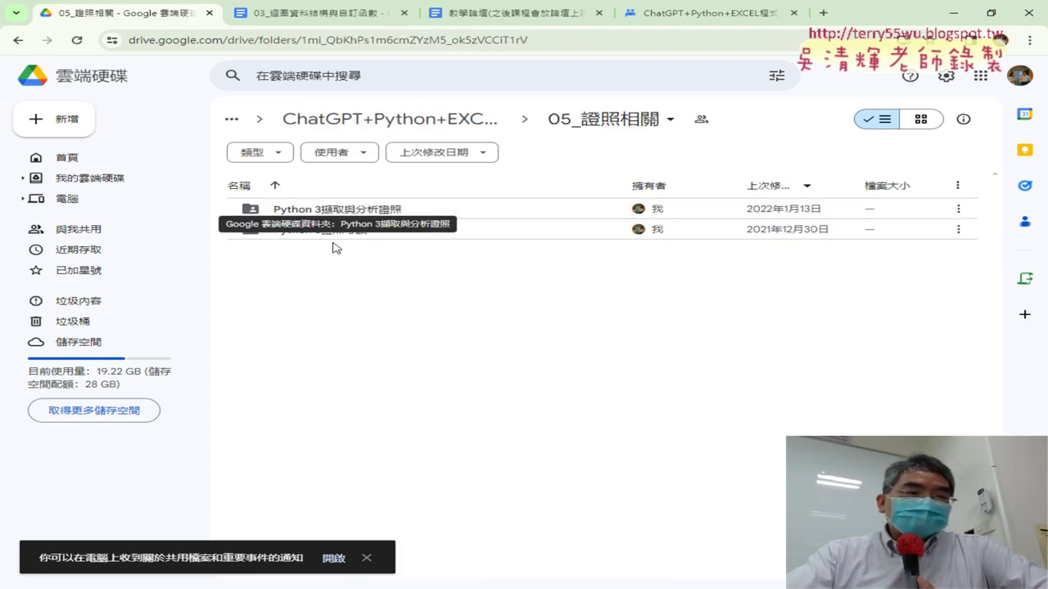
pyautogui.doubleClick(355, 233)
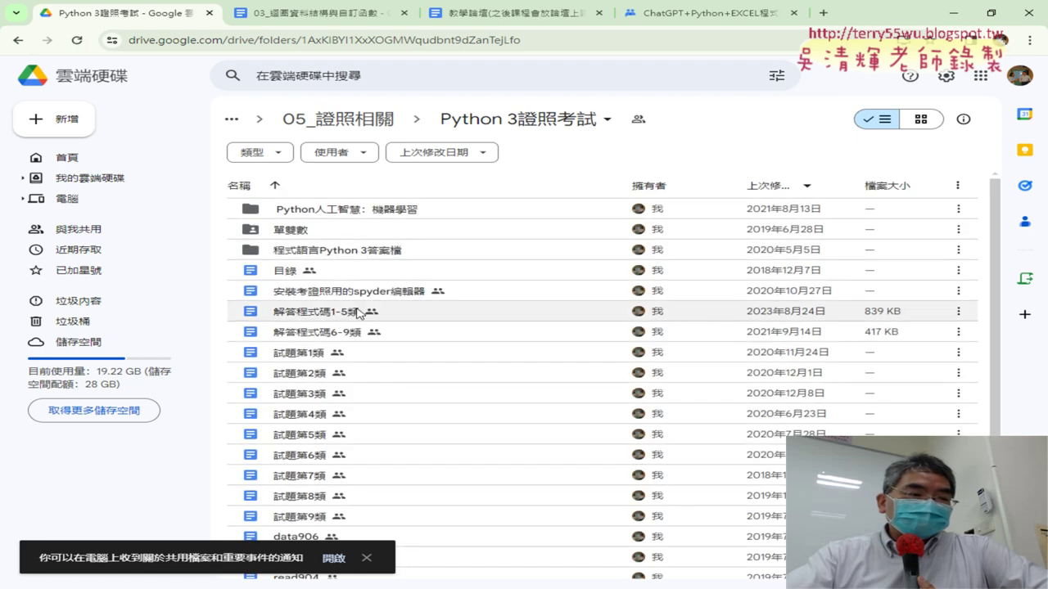
pyautogui.scroll(-1, 358, 312)
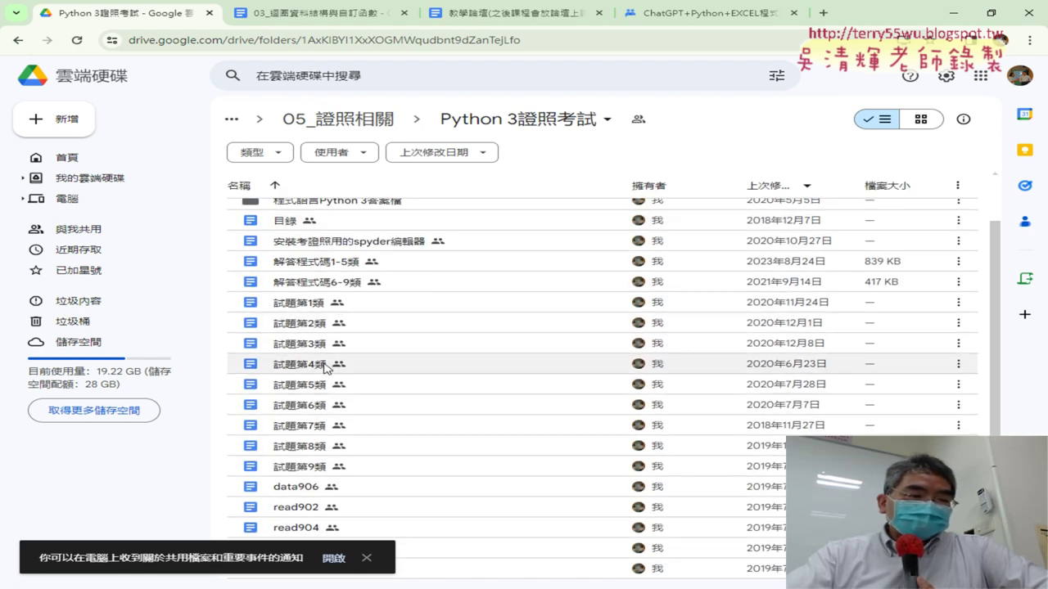
pyautogui.doubleClick(325, 365)
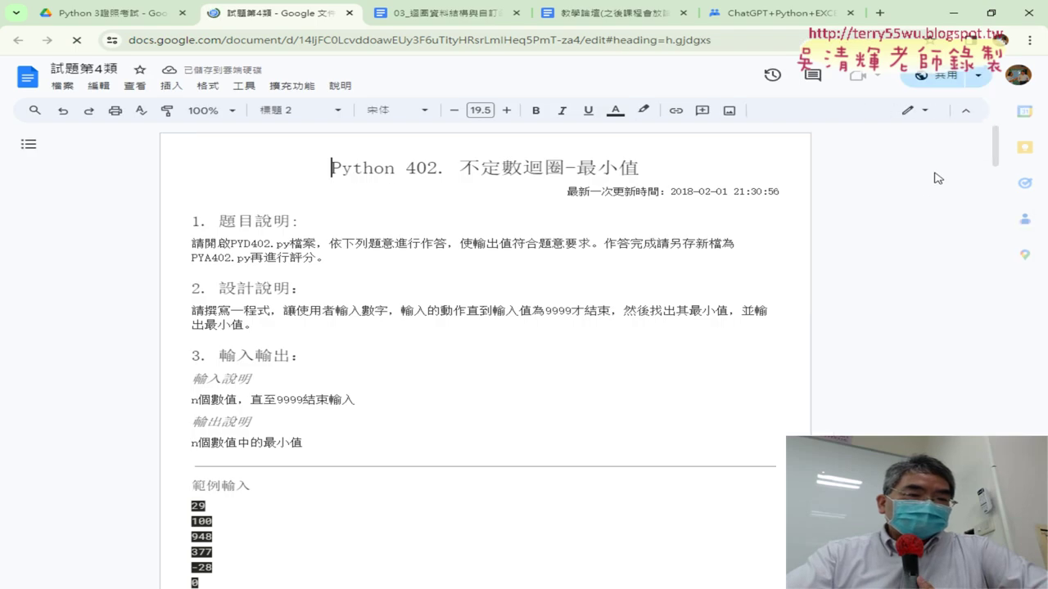
# Step: Jump to the Python 410 problem and highlight 繪製等腰三角 in its title
pyautogui.moveTo(994, 157)
pyautogui.mouseDown()
pyautogui.moveTo(978, 436)
pyautogui.moveTo(996, 450)
pyautogui.mouseUp()
pyautogui.click(497, 207)
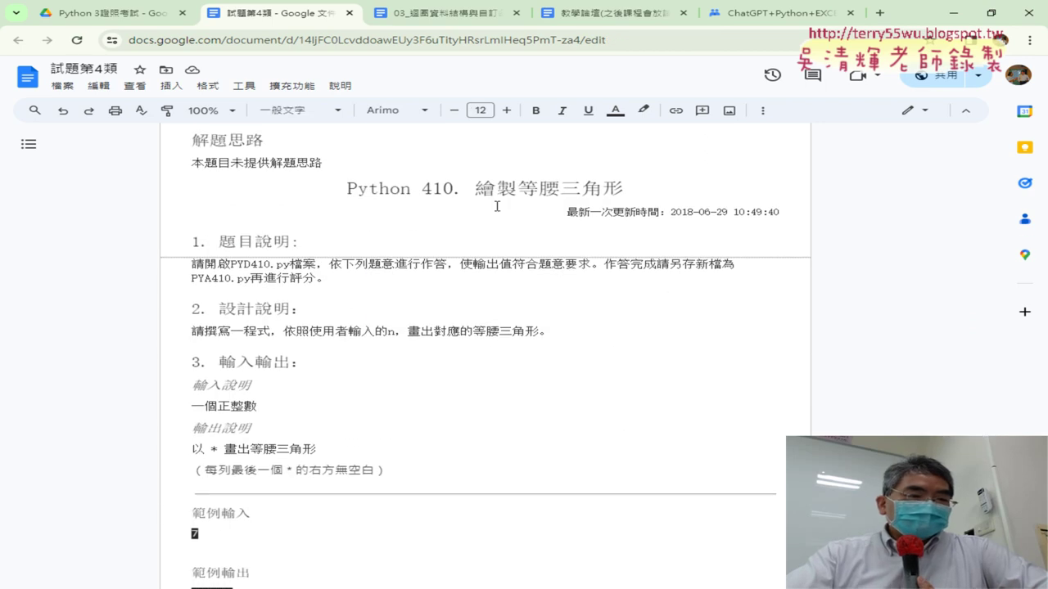
pyautogui.moveTo(349, 189); pyautogui.dragTo(627, 192)
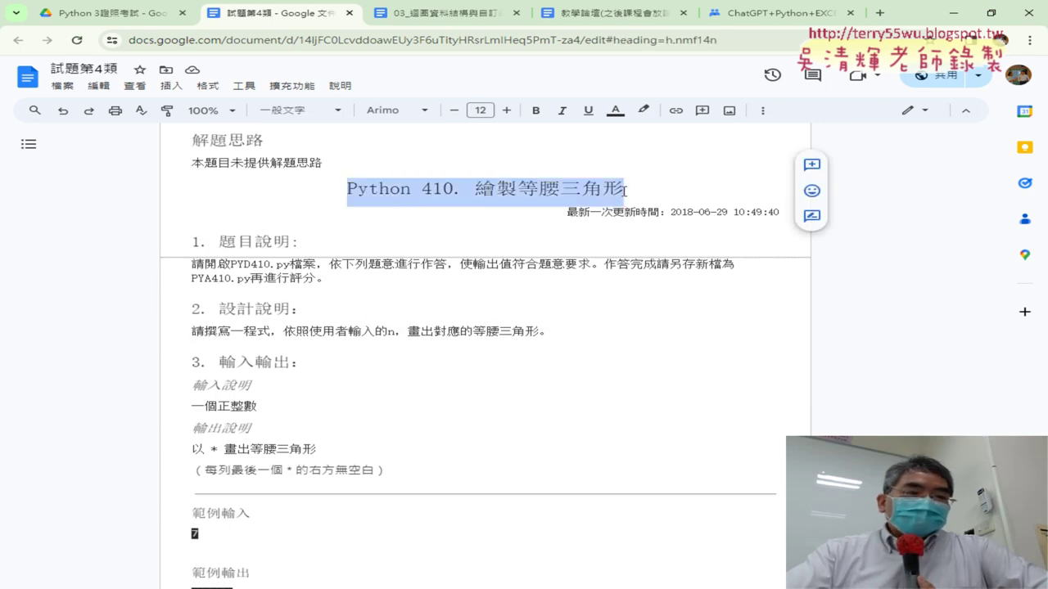
pyautogui.moveTo(474, 188); pyautogui.dragTo(617, 193)
# Step: Select all seven asterisk rows of the 範例輸出 triangle for sample input 7
pyautogui.scroll(-2, 491, 243)
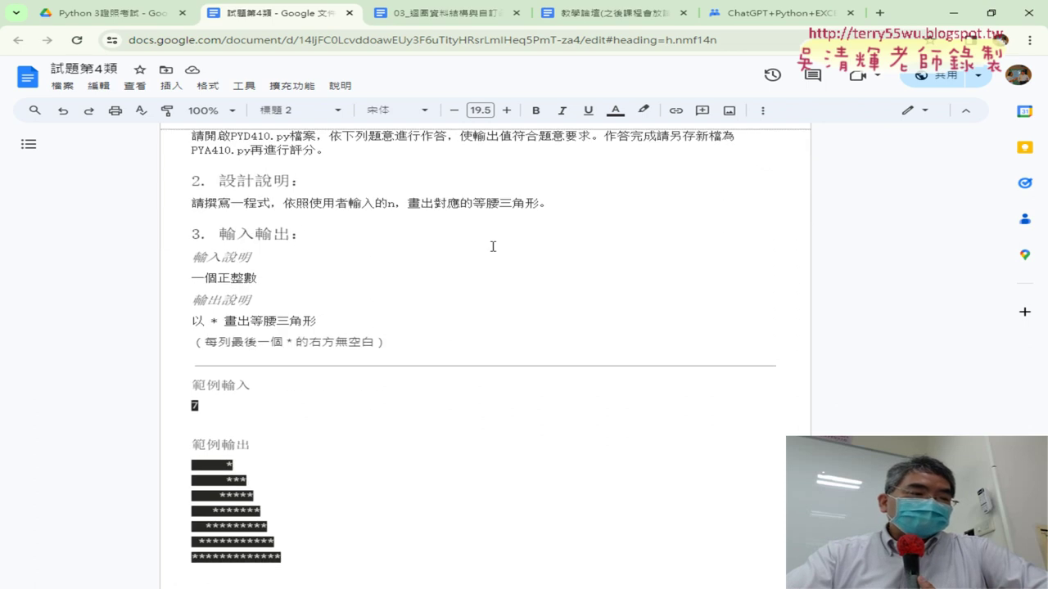
pyautogui.scroll(-2, 424, 262)
pyautogui.doubleClick(194, 213)
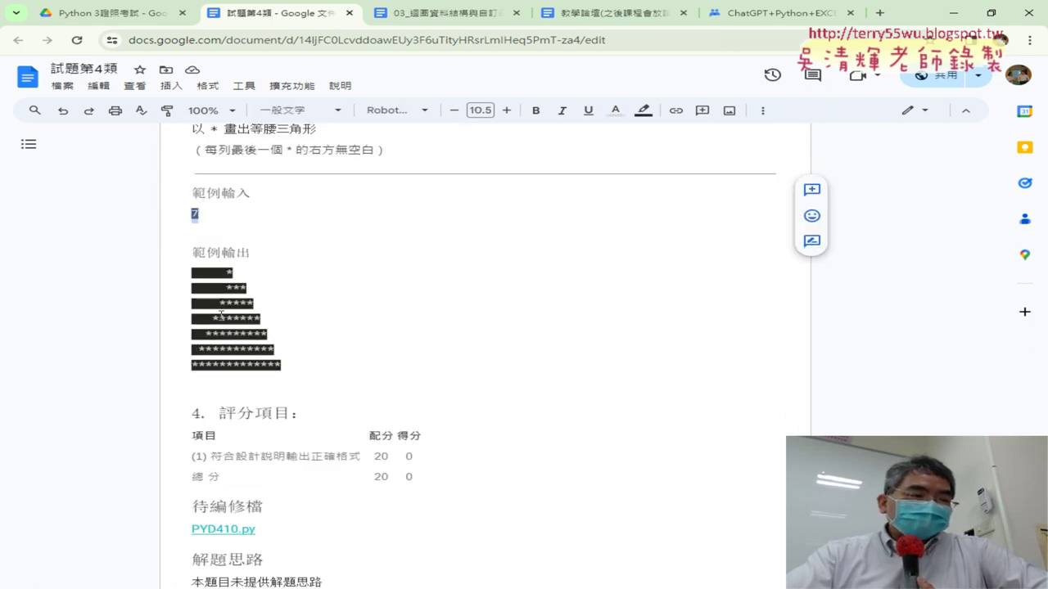
pyautogui.click(211, 266)
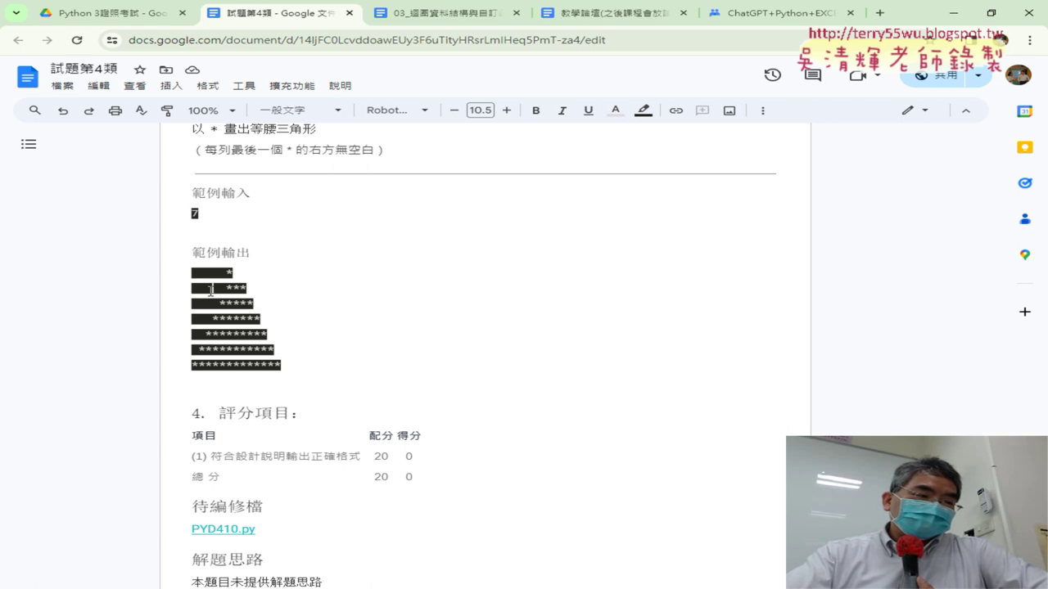
pyautogui.moveTo(210, 290); pyautogui.dragTo(211, 326)
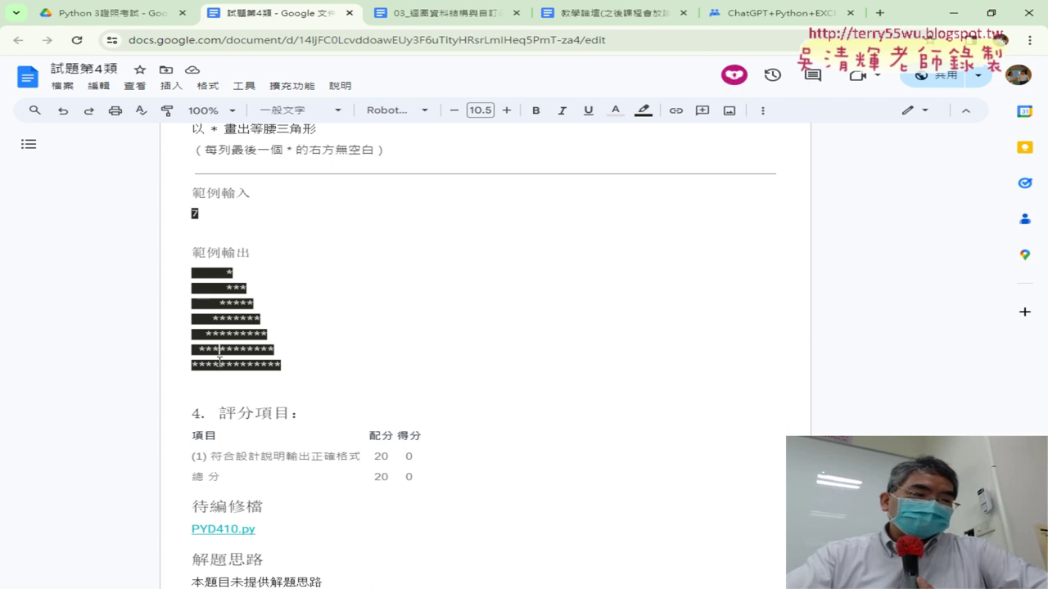
pyautogui.tripleClick(309, 365)
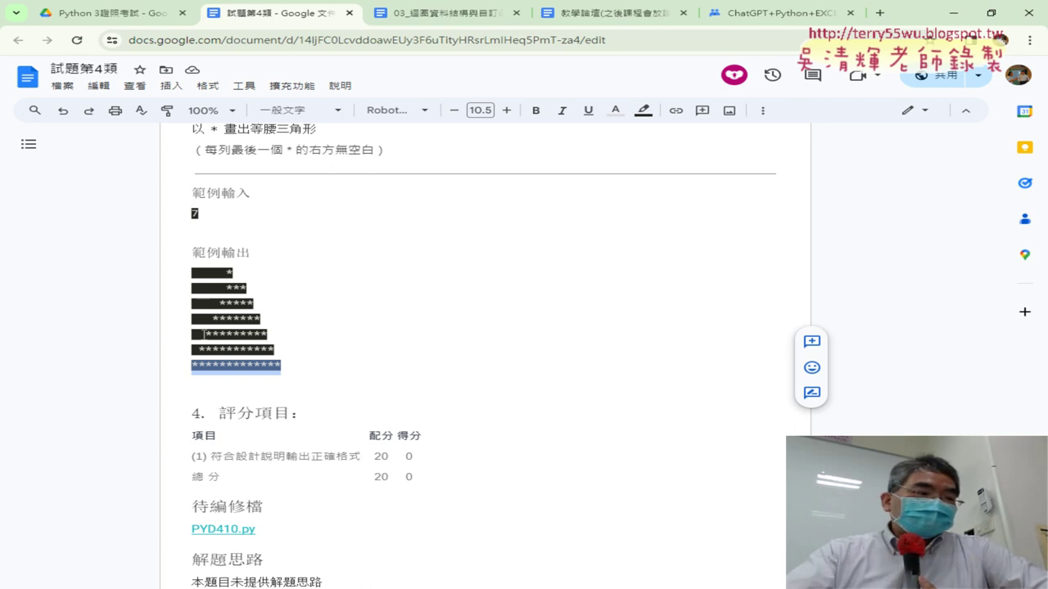
pyautogui.moveTo(198, 354); pyautogui.dragTo(280, 353)
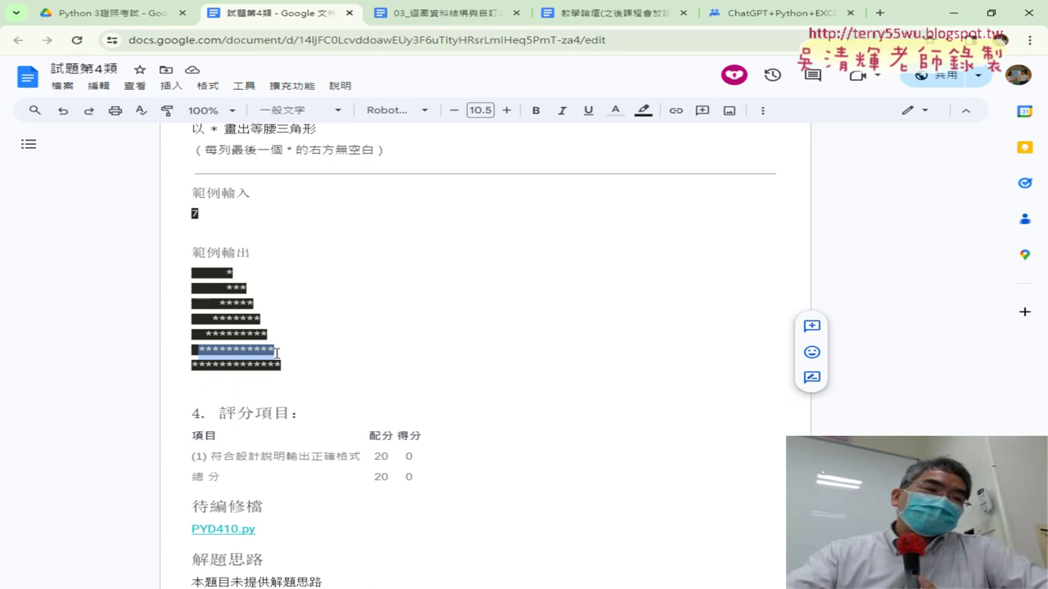
pyautogui.moveTo(286, 372); pyautogui.dragTo(182, 272)
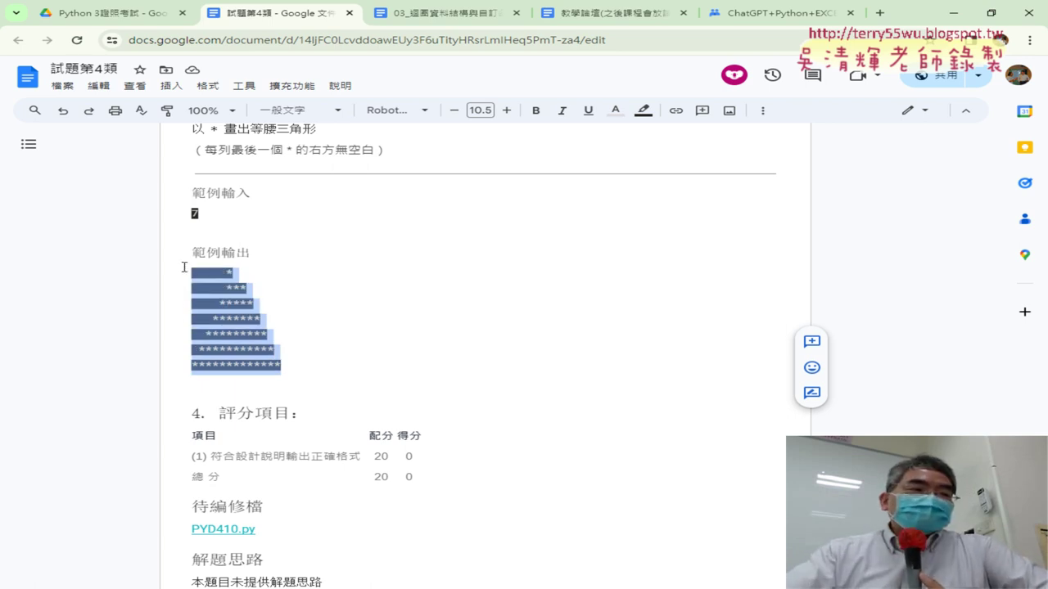
pyautogui.moveTo(187, 210); pyautogui.dragTo(200, 210)
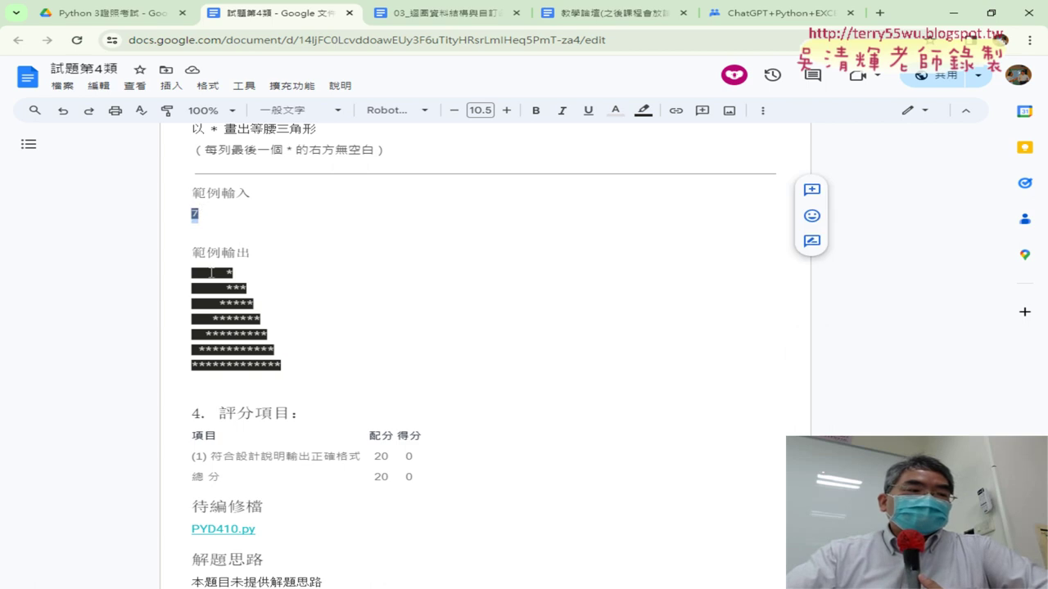
pyautogui.moveTo(211, 273); pyautogui.dragTo(275, 357)
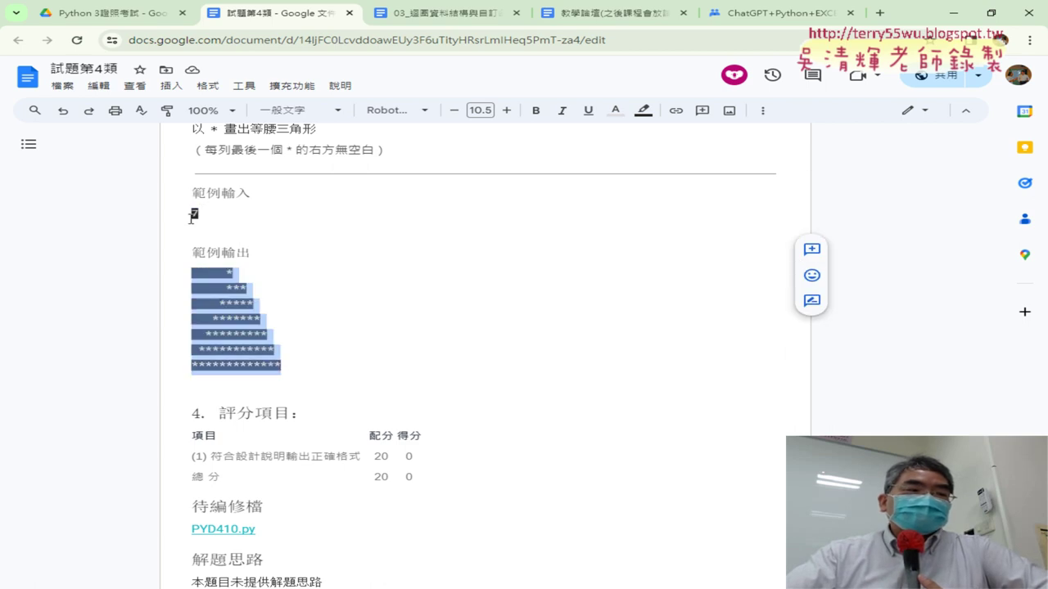
pyautogui.moveTo(191, 271); pyautogui.dragTo(306, 363)
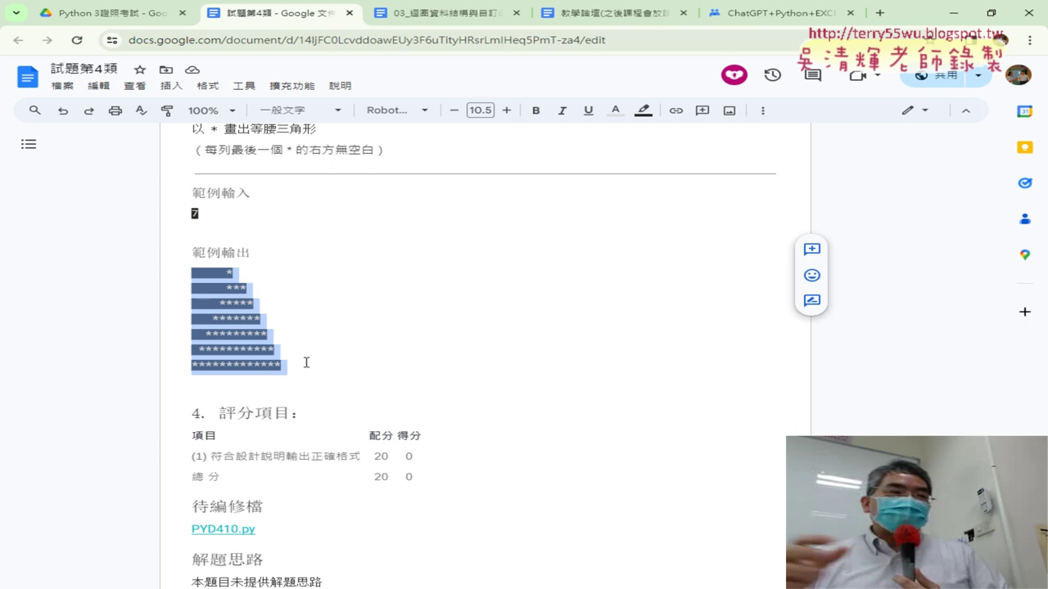
# Step: Open 解答程式碼1-5類 from the Python 3證照考試 Drive folder and view it in Docs
pyautogui.click(134, 17)
pyautogui.scroll(1, 491, 278)
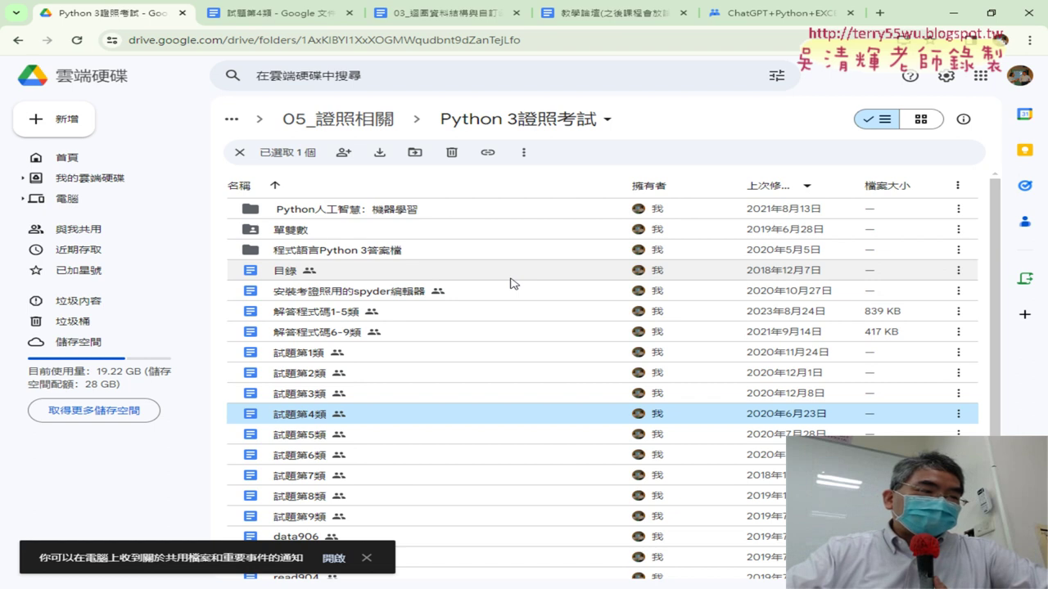
pyautogui.doubleClick(306, 315)
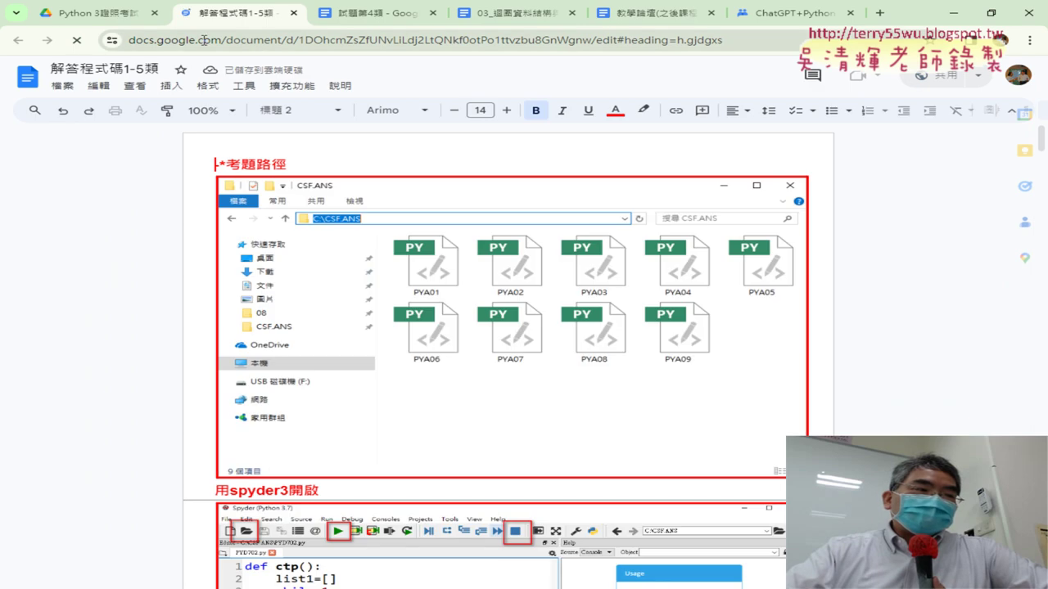
pyautogui.click(94, 13)
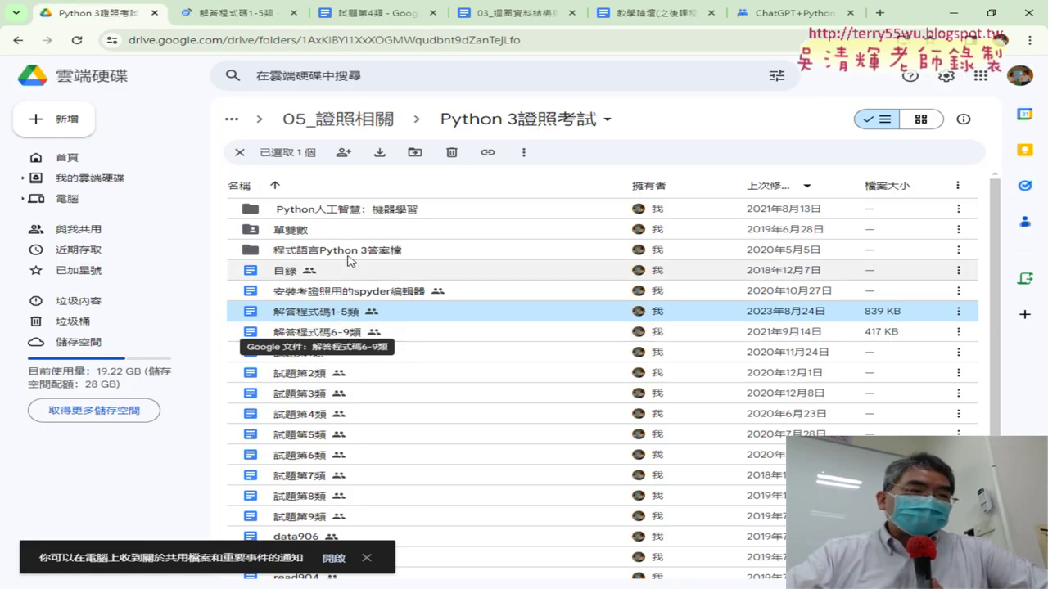
pyautogui.click(238, 13)
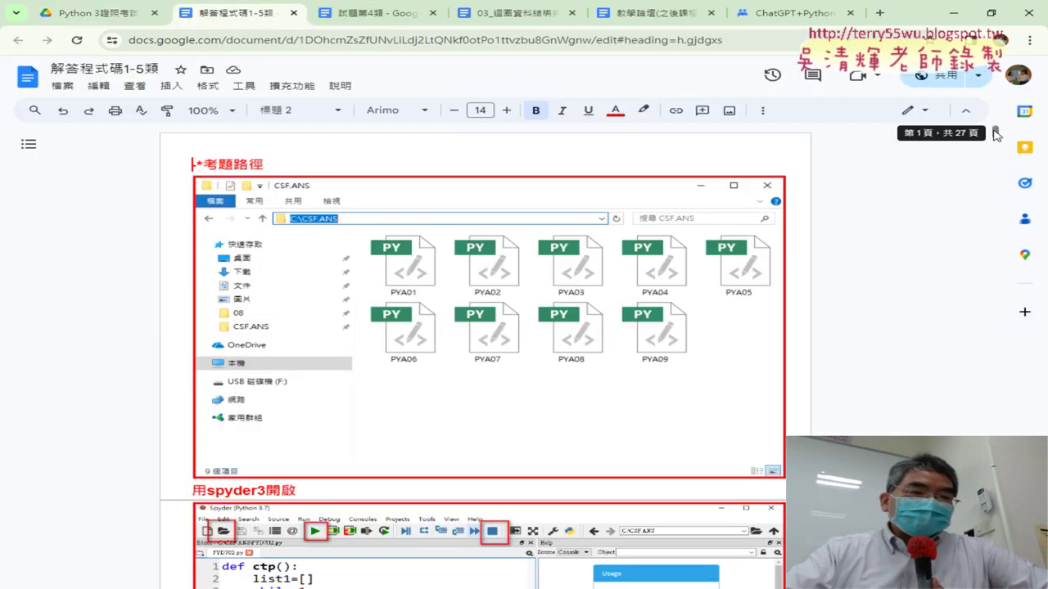
# Step: Scroll to section 410 繪製等腰三角形 and select its four lines of answer code
pyautogui.moveTo(994, 132); pyautogui.dragTo(980, 405)
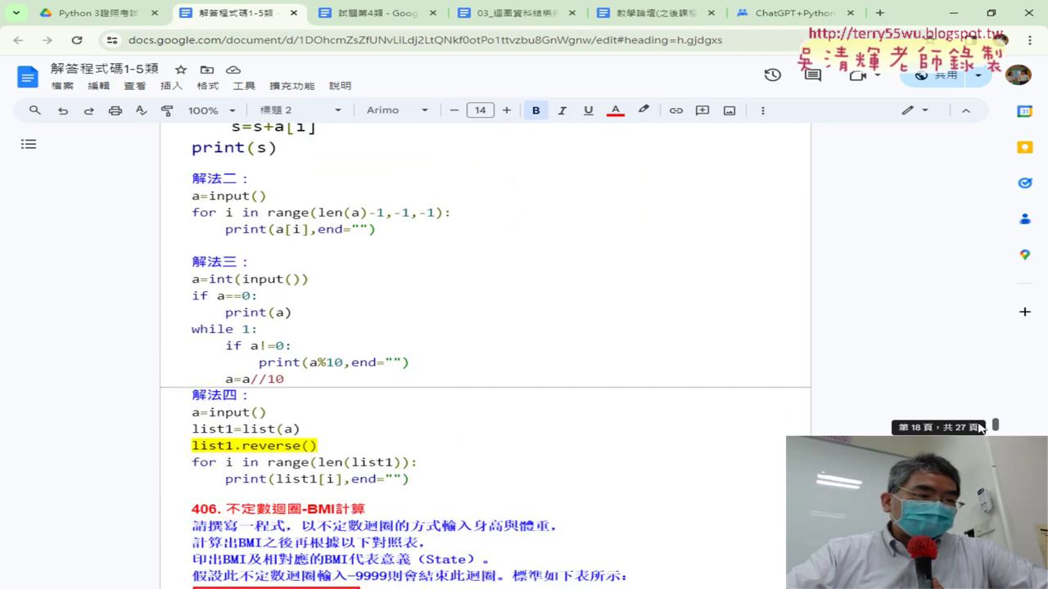
pyautogui.moveTo(980, 405); pyautogui.dragTo(980, 475)
pyautogui.scroll(-1, 616, 352)
pyautogui.scroll(-3, 616, 352)
pyautogui.scroll(2, 513, 220)
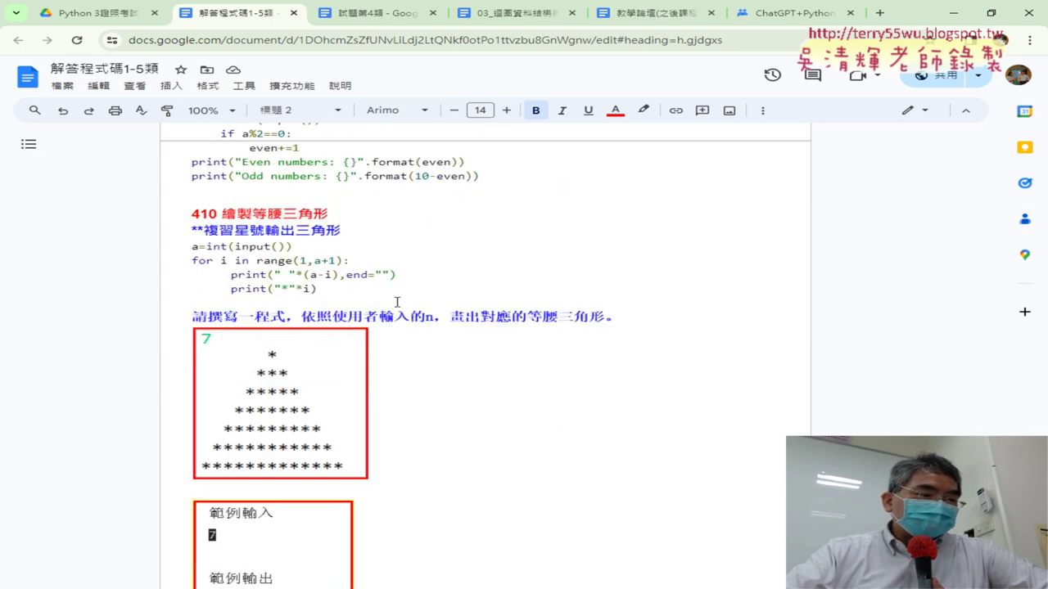
pyautogui.moveTo(317, 289); pyautogui.dragTo(170, 252)
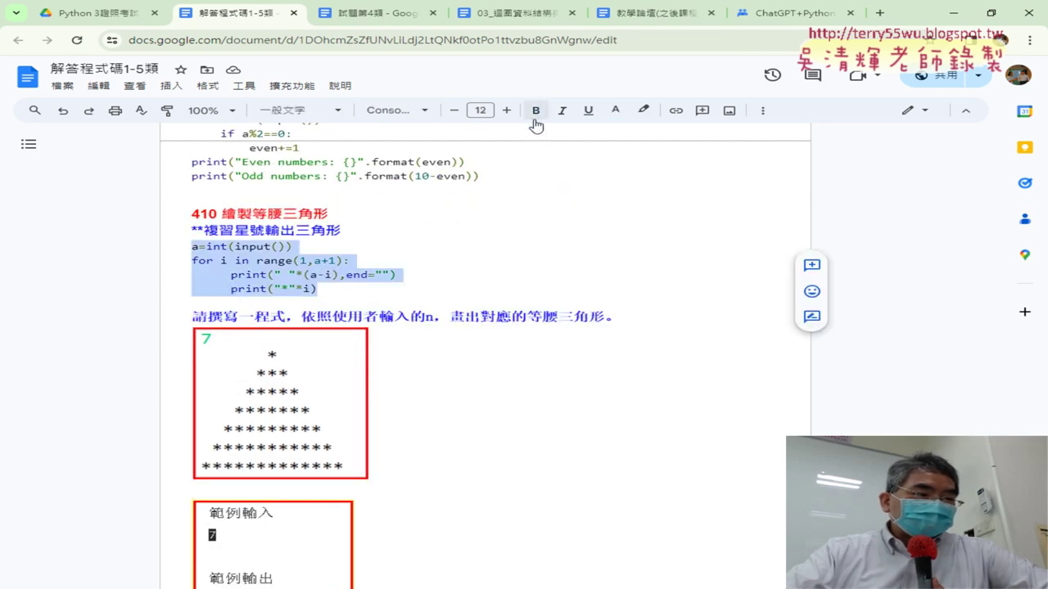
# Step: Increase the selected triangle code's font size to 22 pt
pyautogui.click(507, 112)
pyautogui.click(507, 111)
pyautogui.click(506, 111)
pyautogui.click(506, 111)
pyautogui.click(506, 111)
pyautogui.click(506, 112)
pyautogui.click(506, 111)
pyautogui.click(507, 111)
pyautogui.click(507, 111)
pyautogui.click(507, 111)
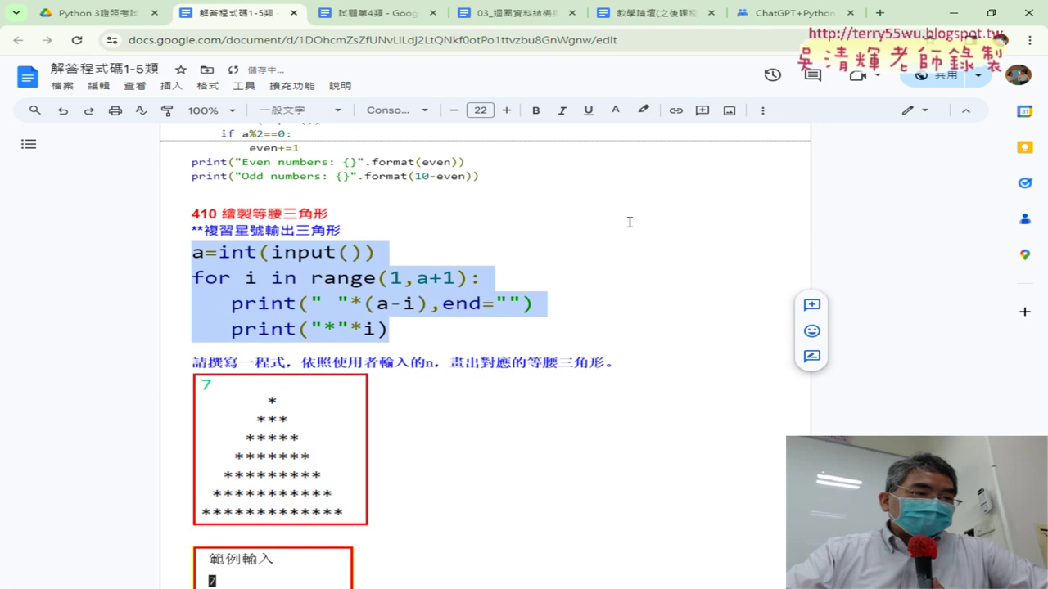
pyautogui.click(412, 280)
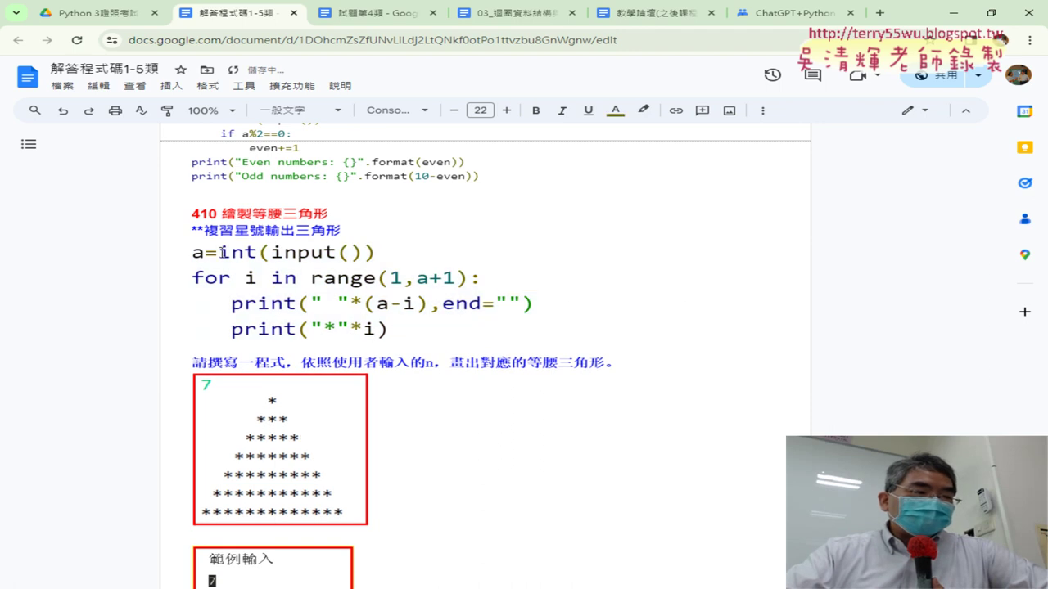
# Step: Highlight int(input()), the variable a, and both print statements to explain the code
pyautogui.moveTo(221, 252); pyautogui.dragTo(389, 259)
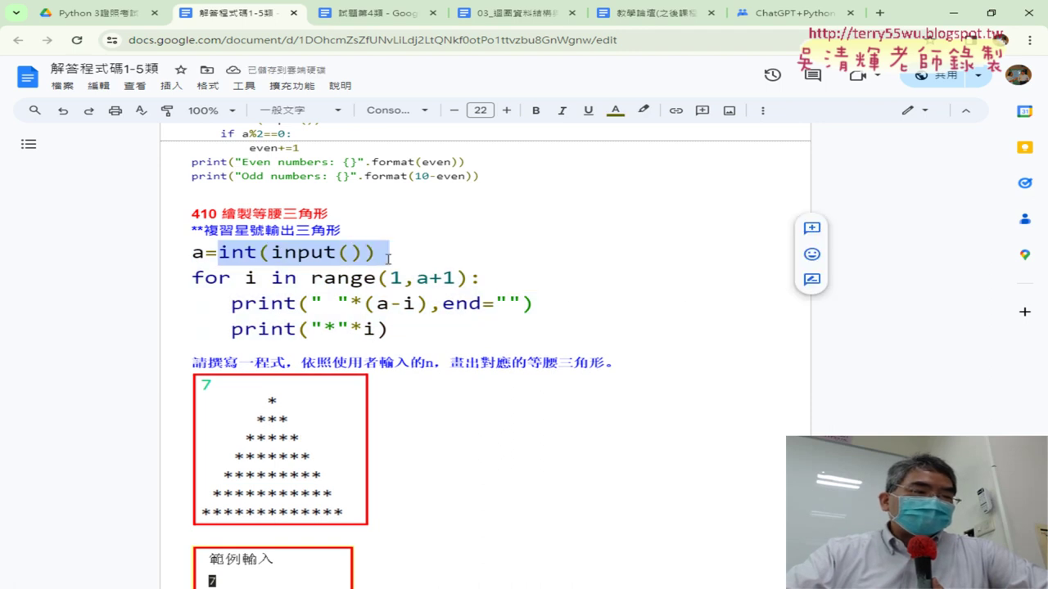
pyautogui.doubleClick(198, 254)
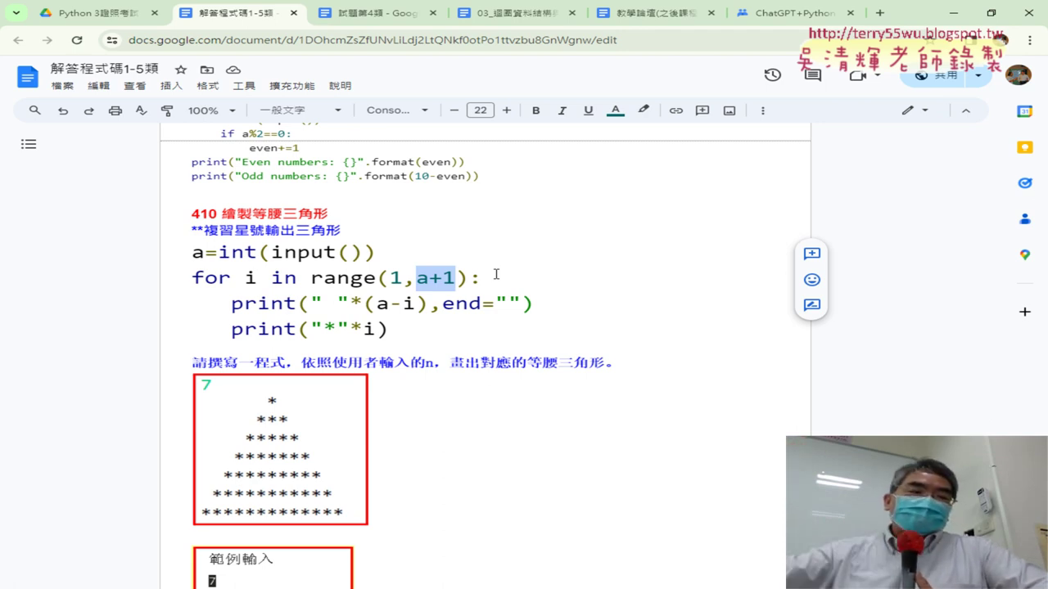
pyautogui.moveTo(235, 308); pyautogui.dragTo(524, 306)
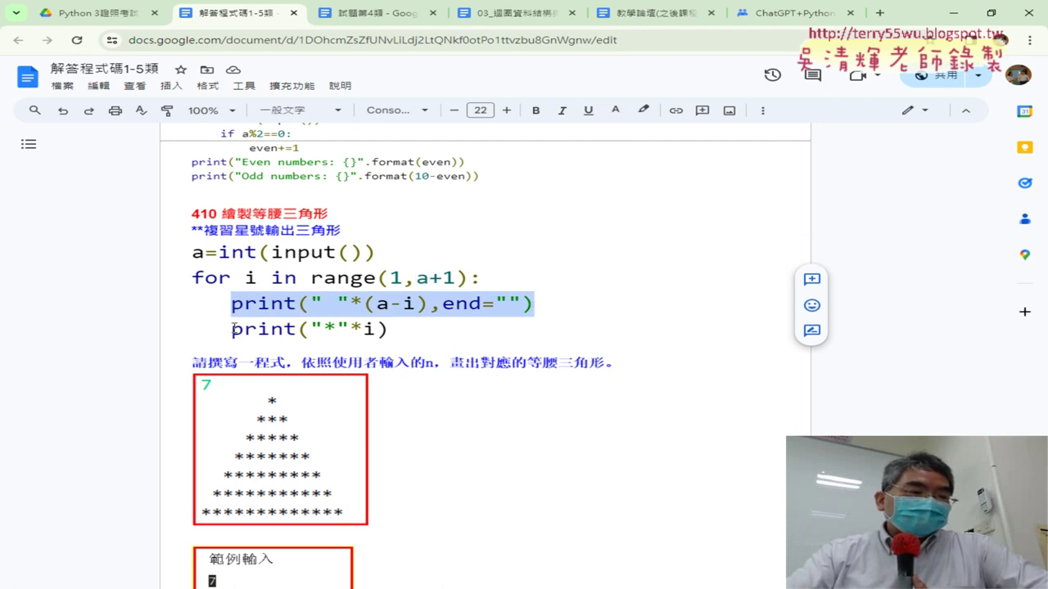
pyautogui.moveTo(233, 331); pyautogui.dragTo(393, 332)
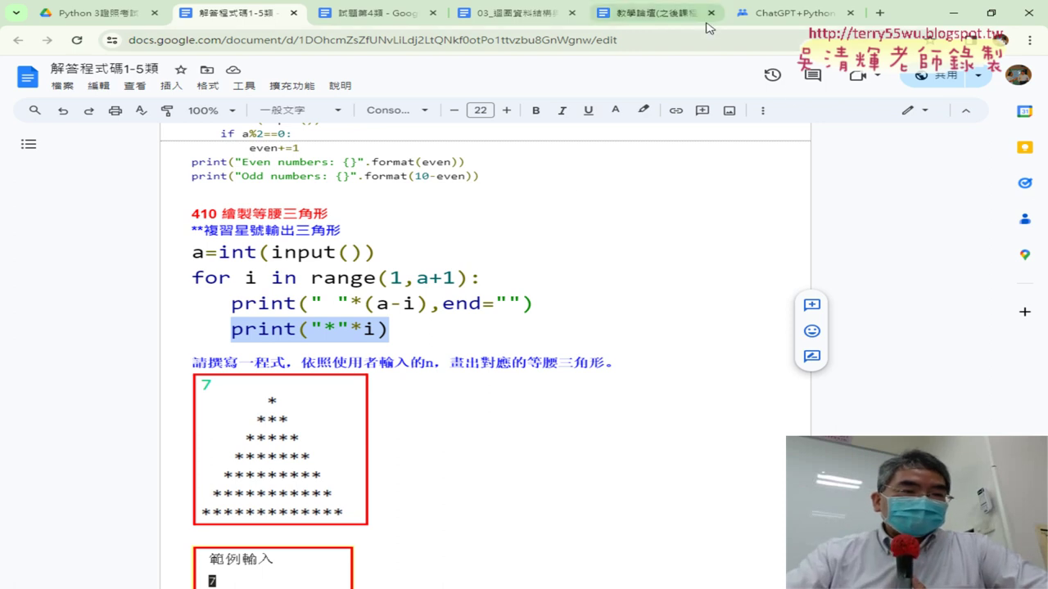
# Step: In the third-class forum post, highlight 猜數字遊戲 in outline item 08
pyautogui.click(781, 15)
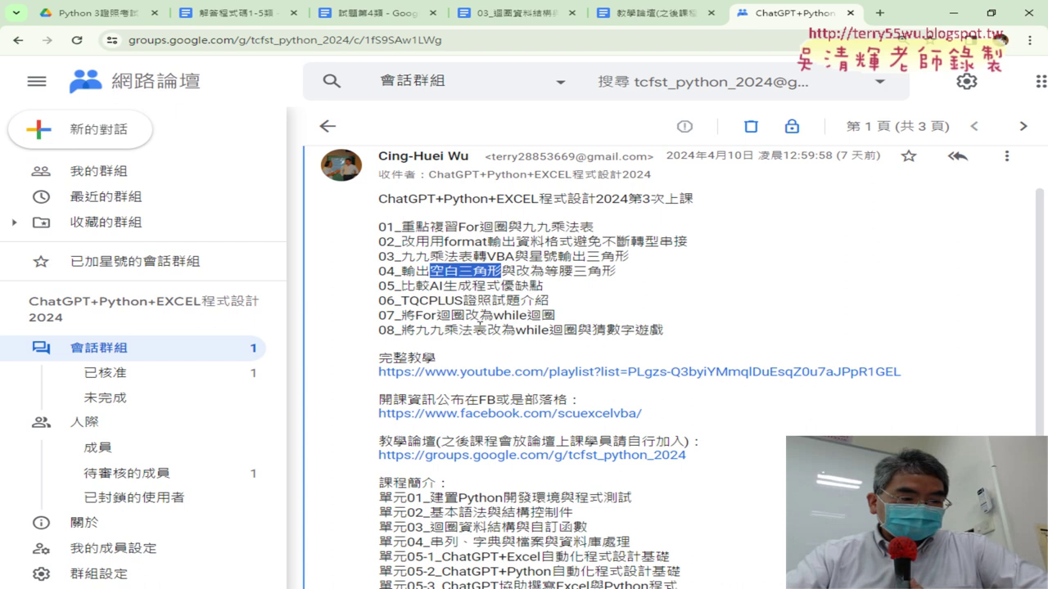
pyautogui.moveTo(419, 331); pyautogui.dragTo(652, 335)
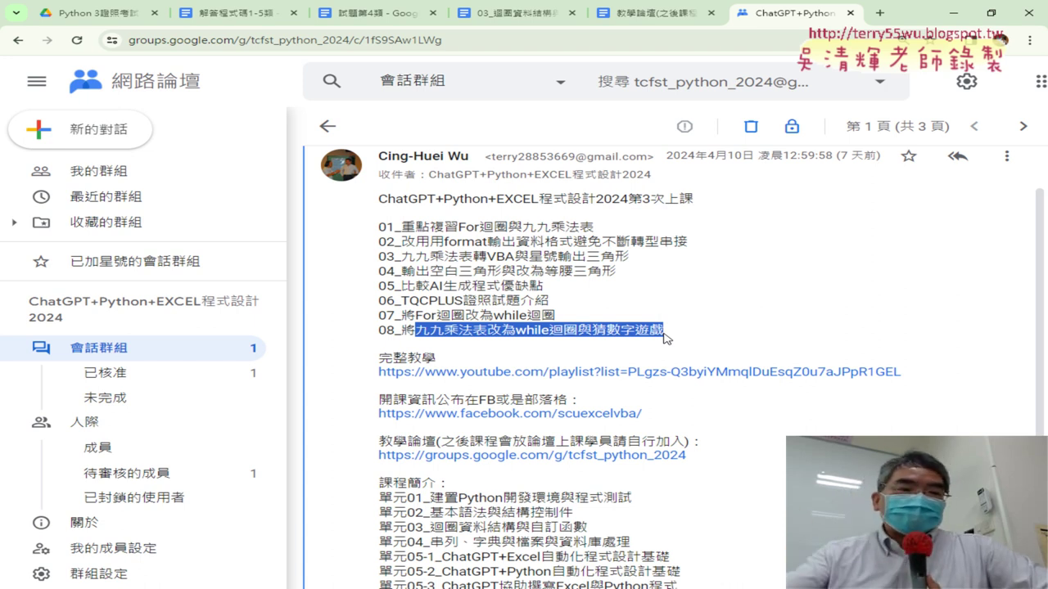
pyautogui.moveTo(591, 331); pyautogui.dragTo(663, 330)
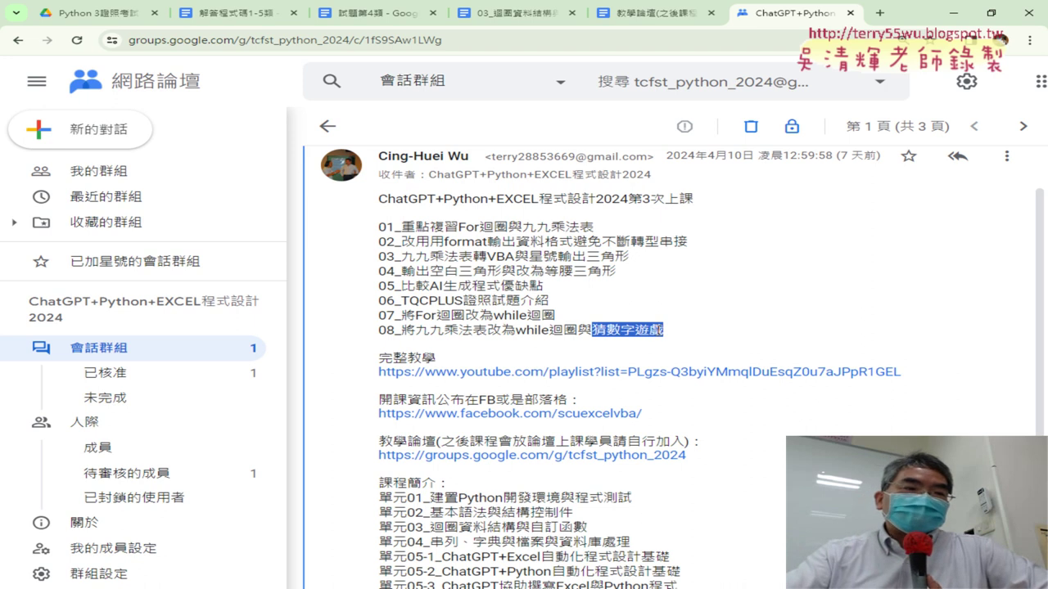
# Step: Scroll the 03_迴圈資料結構與自訂函數 notes to the 練習題：猜數字(1-20) heading and select it
pyautogui.click(516, 13)
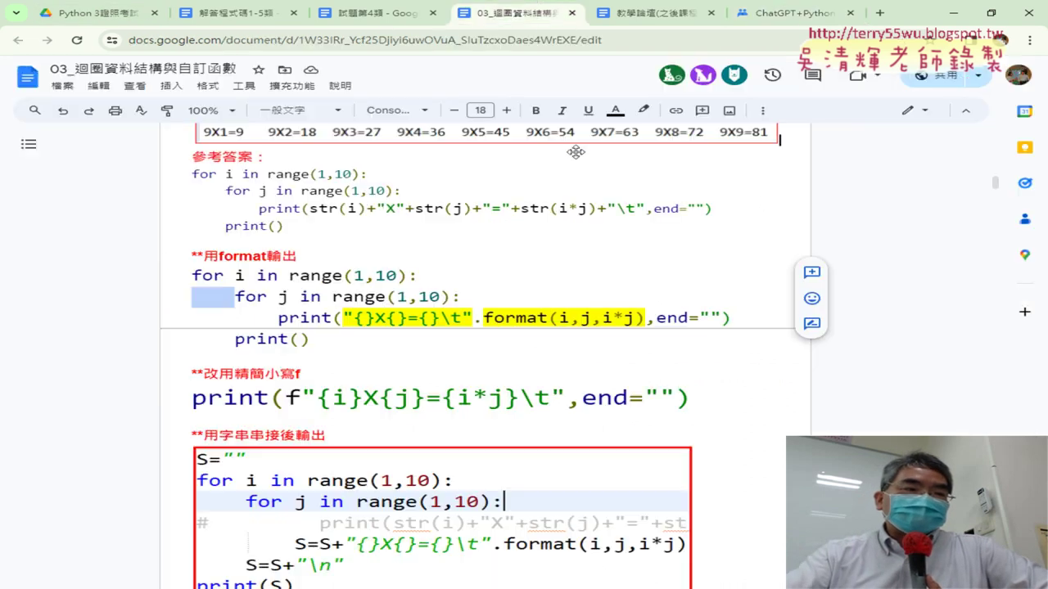
pyautogui.moveTo(996, 182); pyautogui.dragTo(972, 429)
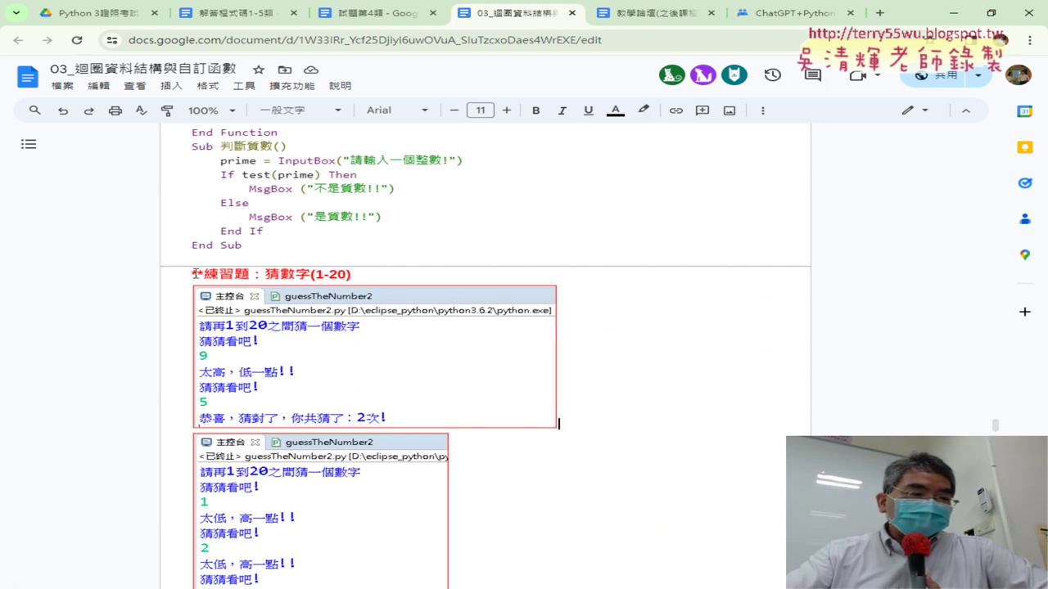
pyautogui.tripleClick(365, 283)
pyautogui.click(375, 273)
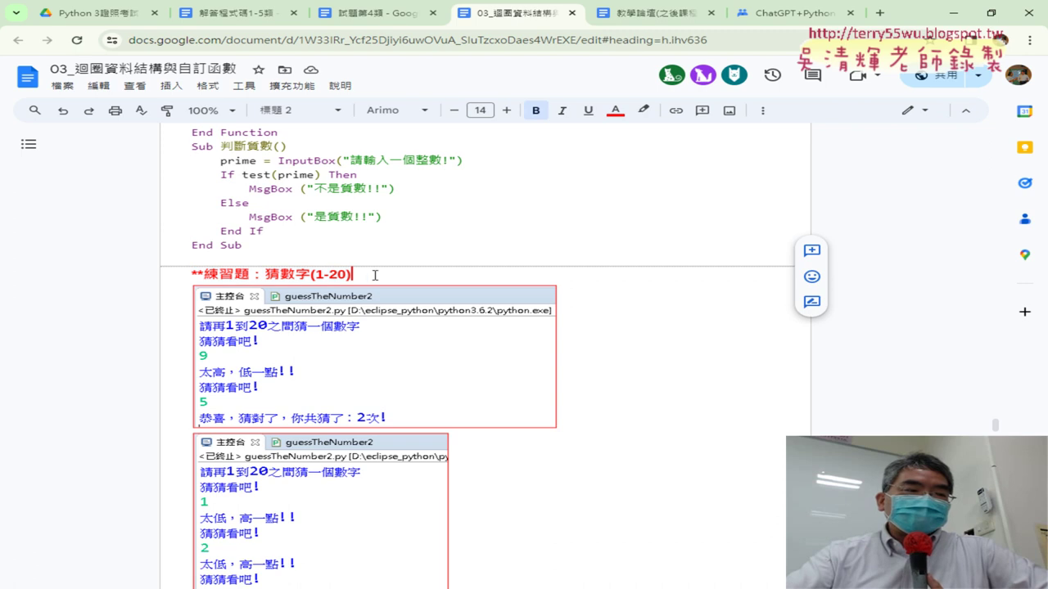